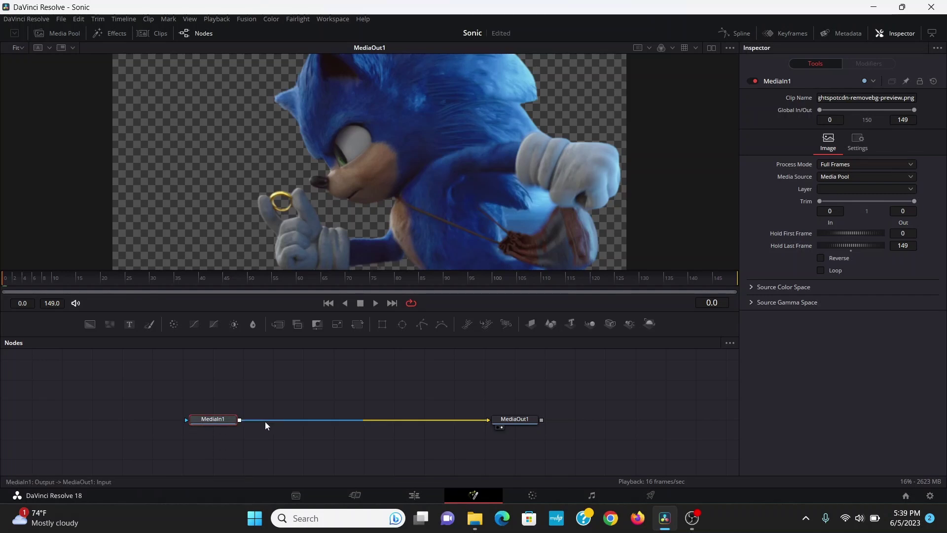
- Add a Transform node after MediaIn1 and reduce its size to 0.114
key("shift+space")
type("trans")
key("BackSpace")
key("BackSpace")
key("BackSpace")
key("BackSpace")
key("BackSpace")
type("xf")
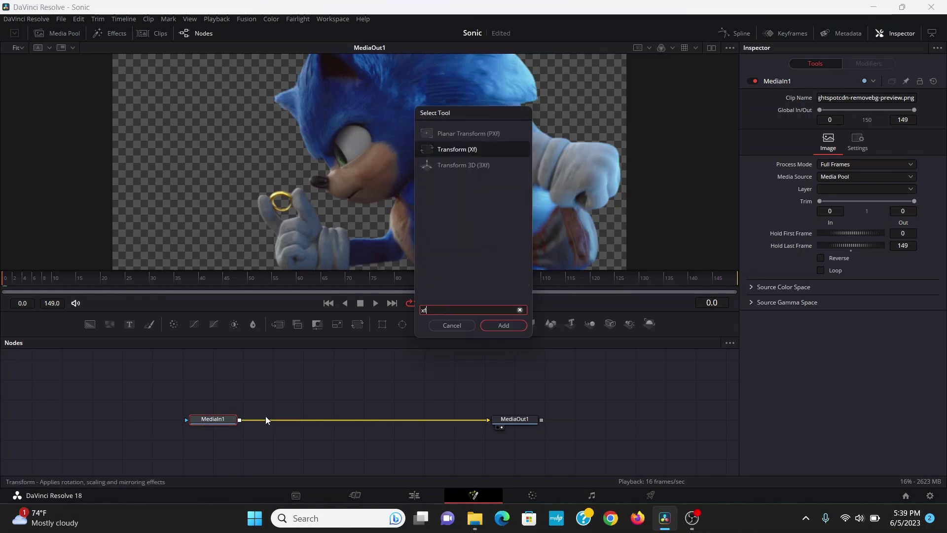
key("Return")
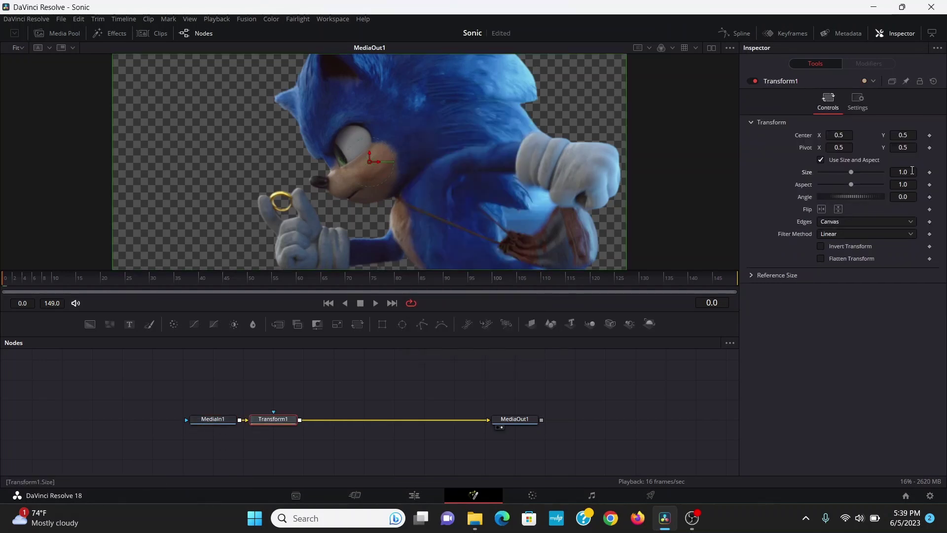
left_click_drag(911, 171, 476, 140)
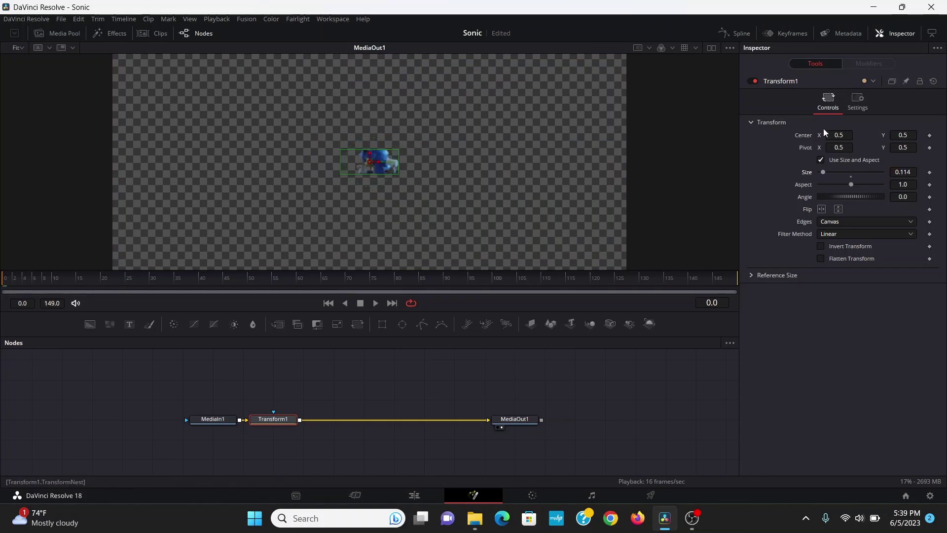
- Modify the Transform node's Center with Perturb and play back the resulting motion
right_click(807, 135)
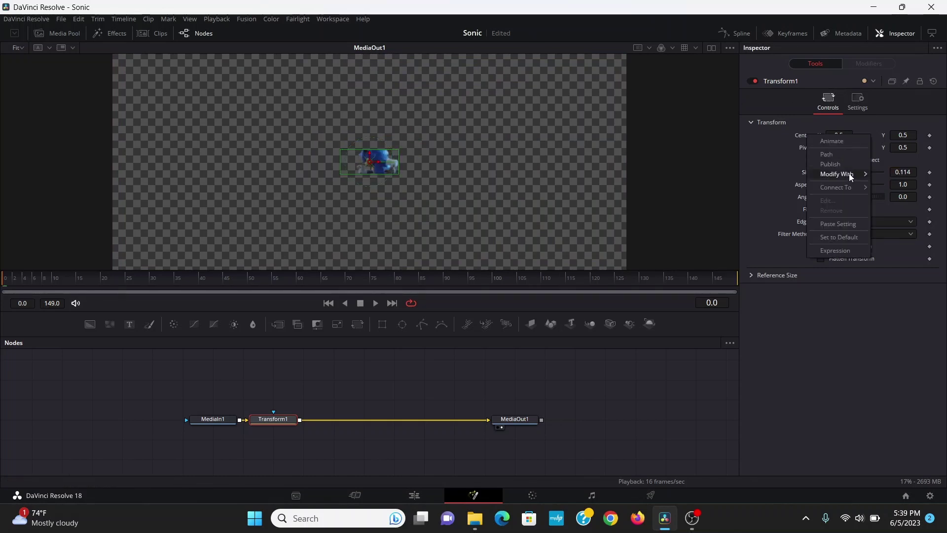
mouse_move(844, 175)
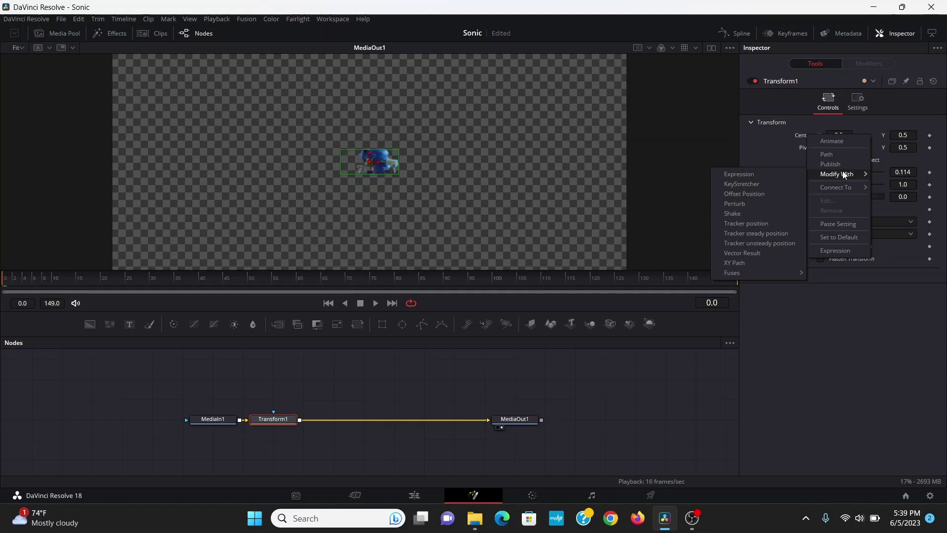
left_click(753, 207)
key("space")
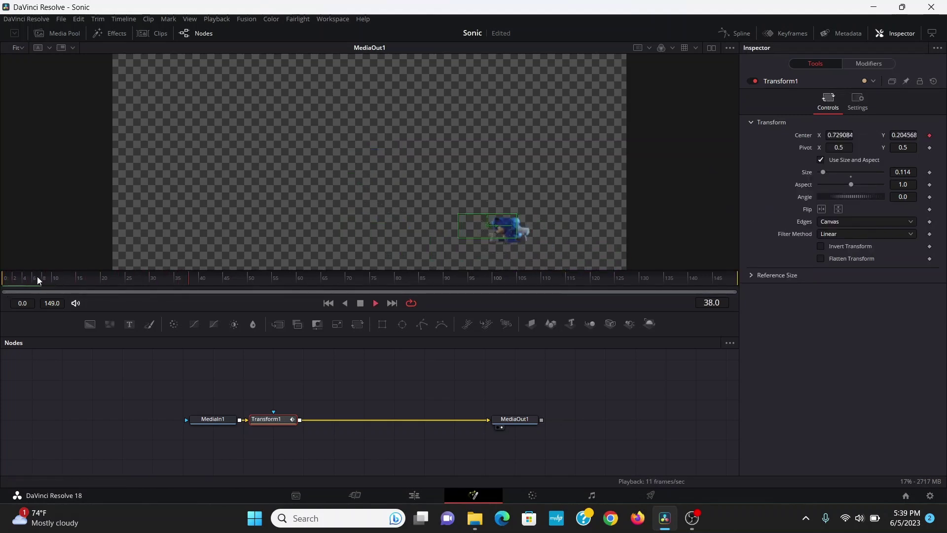
key("space")
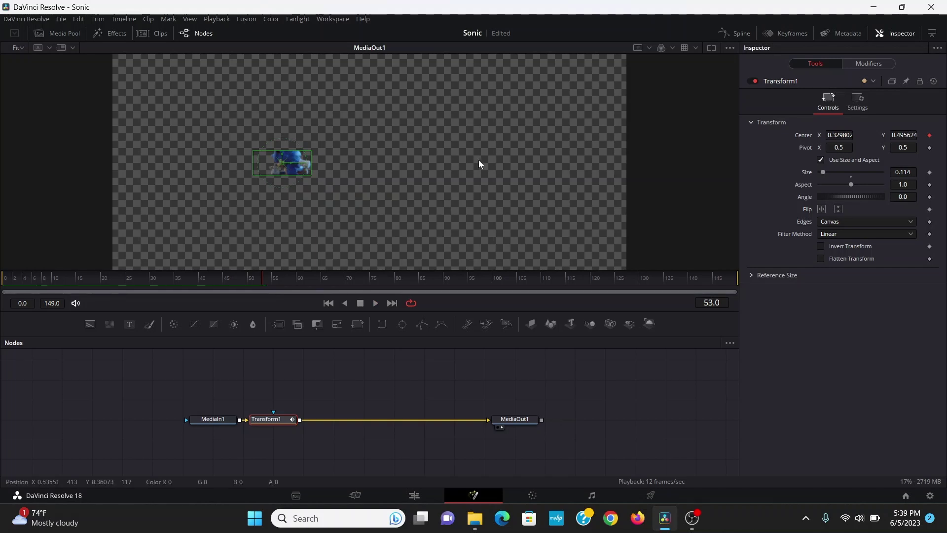
- Set the Perturb modifier's speed to 5.0, preview the motion and return to the start of the timeline
left_click(875, 64)
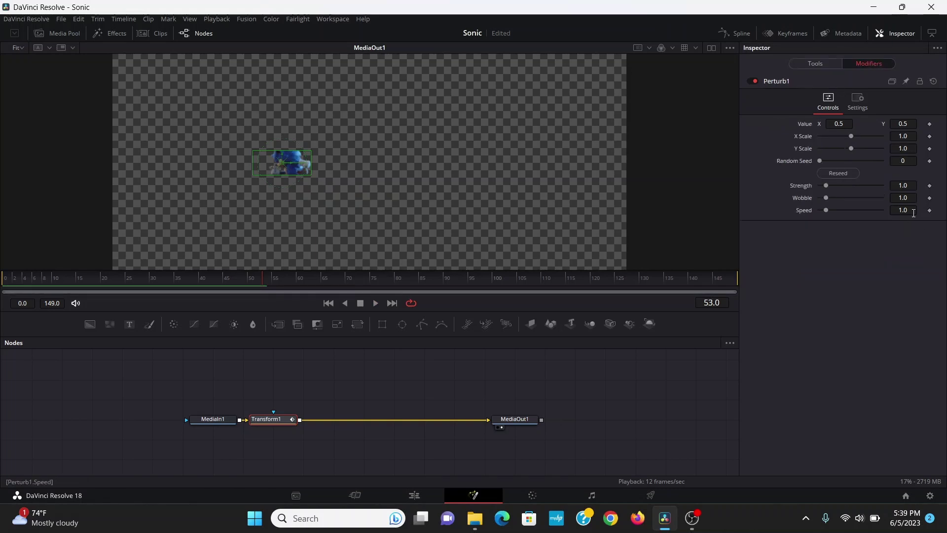
key("Tab")
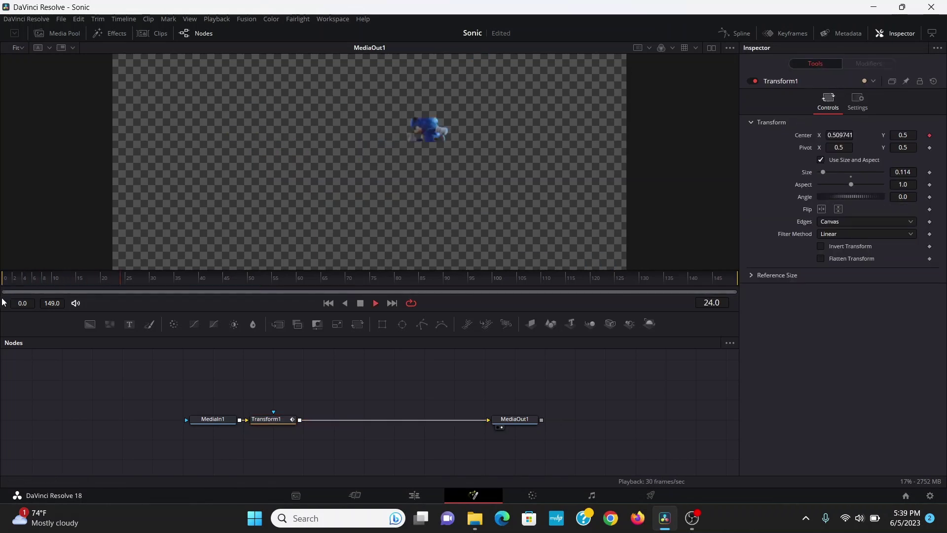
key("space")
left_click(1, 285)
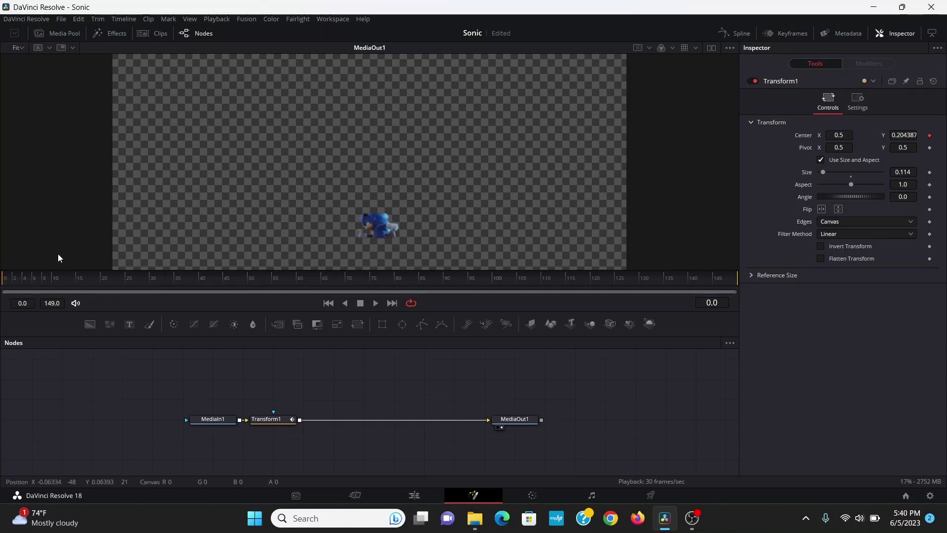
left_click(15, 279)
left_click_drag(15, 280, 2, 276)
- Add an Echo node after Transform1 and play back the repeated copies
key("shift+space")
type("echo")
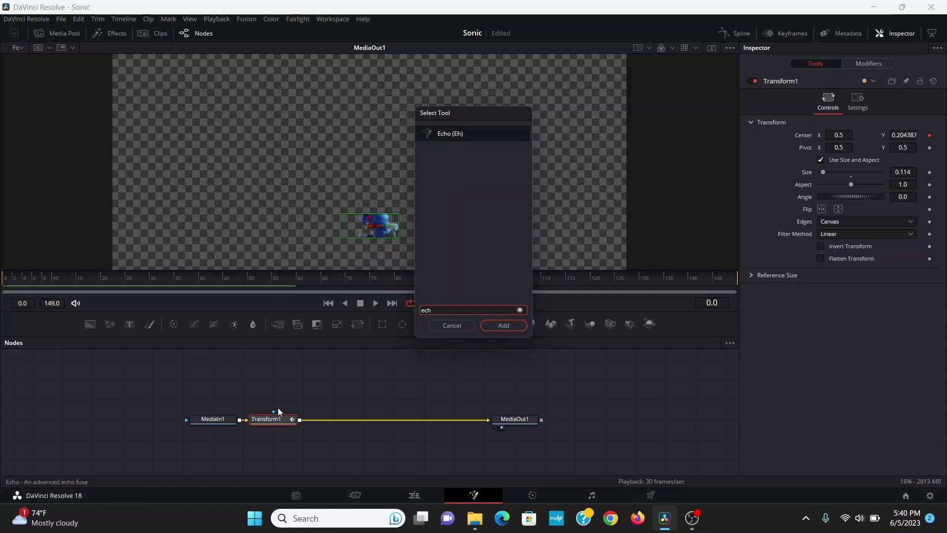
key("Return")
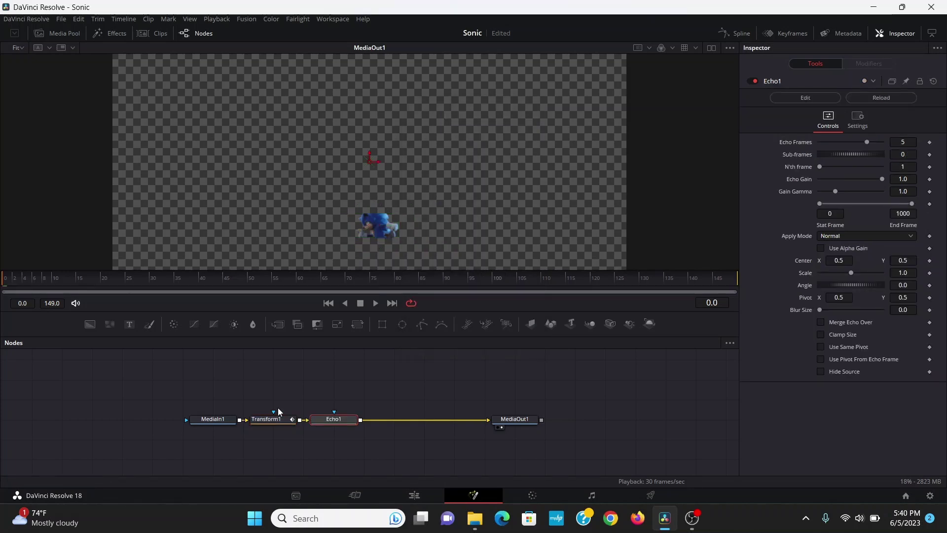
key("space")
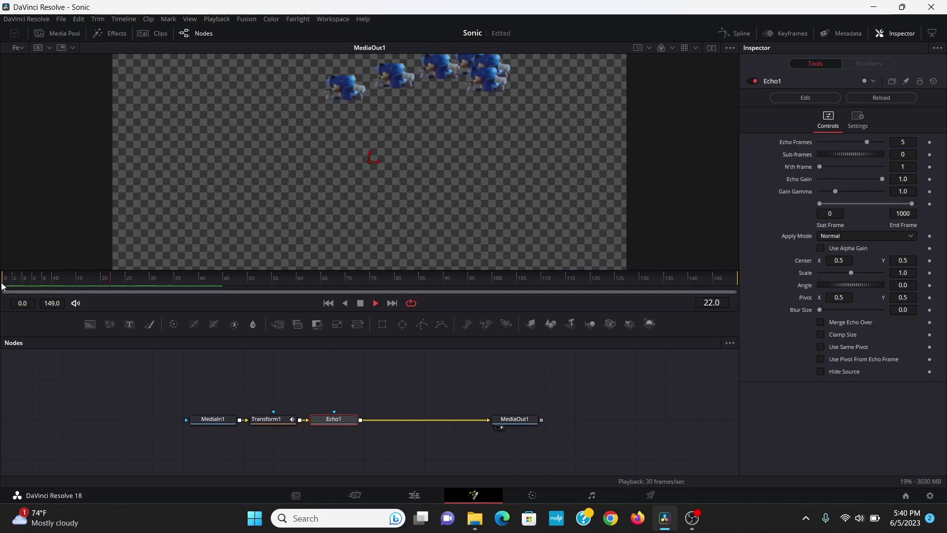
key("space")
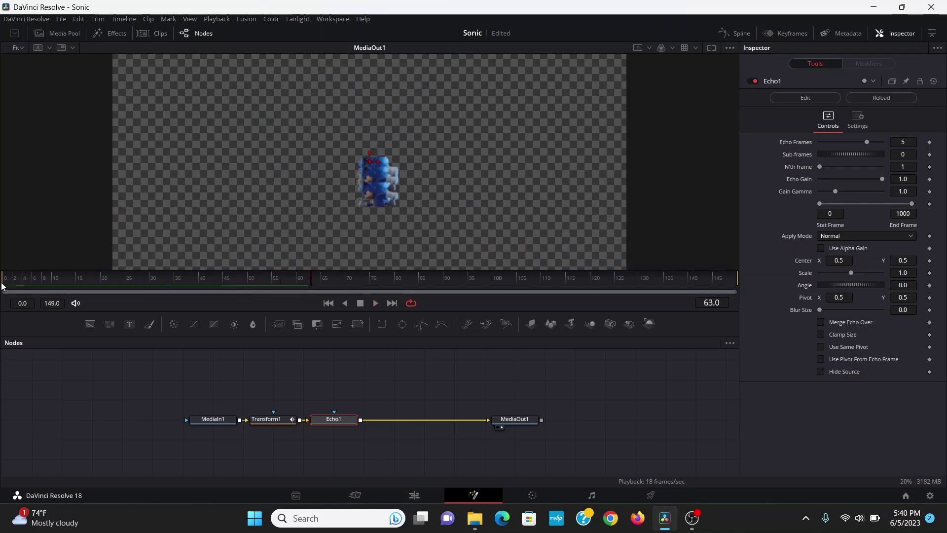
- Try raising the Echo node's Sub-frames up to 20 at frame 12, inspect the trail, and reset the value to its default
left_click(62, 285)
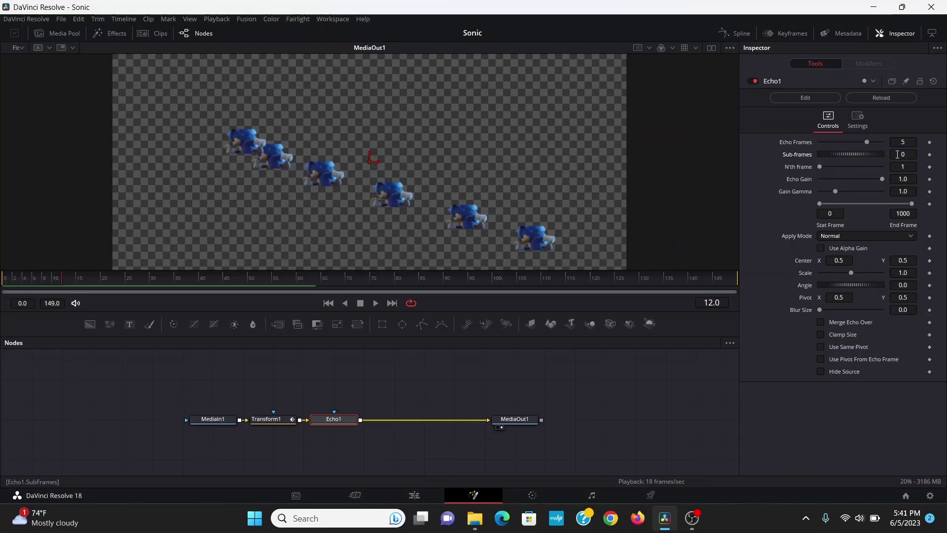
left_click_drag(798, 277, 838, 277)
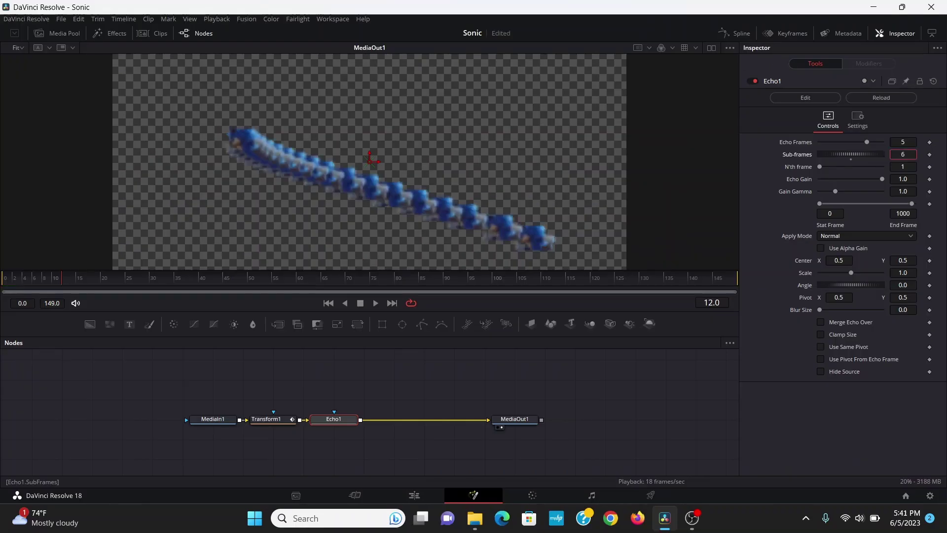
left_click_drag(895, 155, 903, 154)
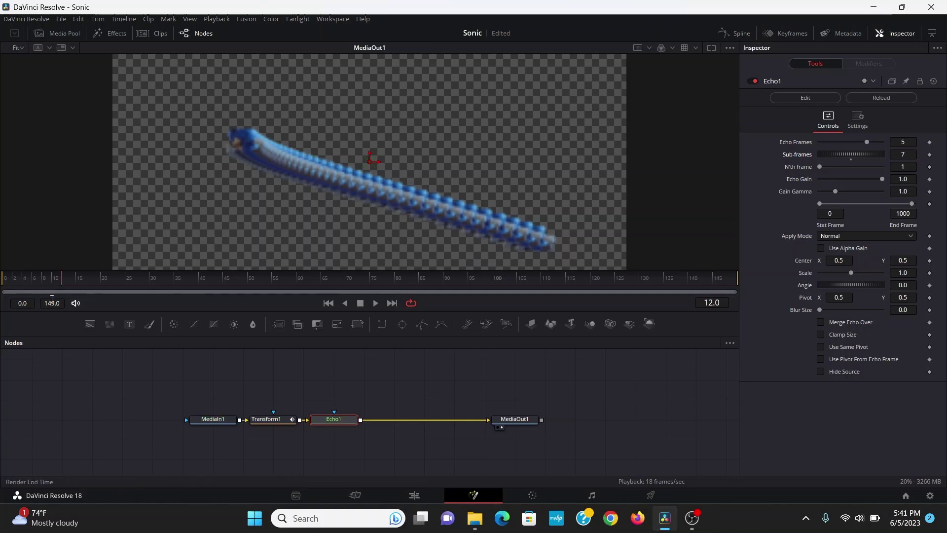
left_click(903, 154)
type("3")
key("Tab")
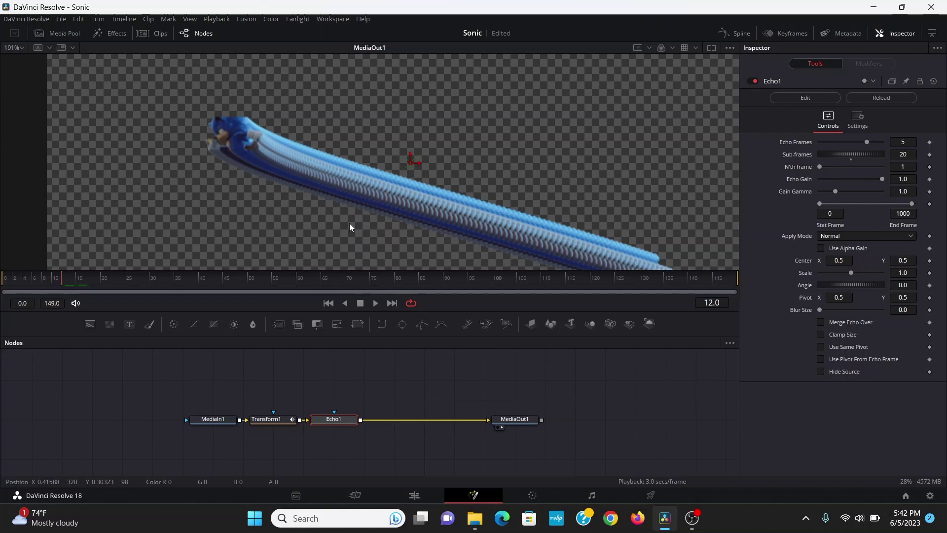
scroll(349, 223, "down", 3)
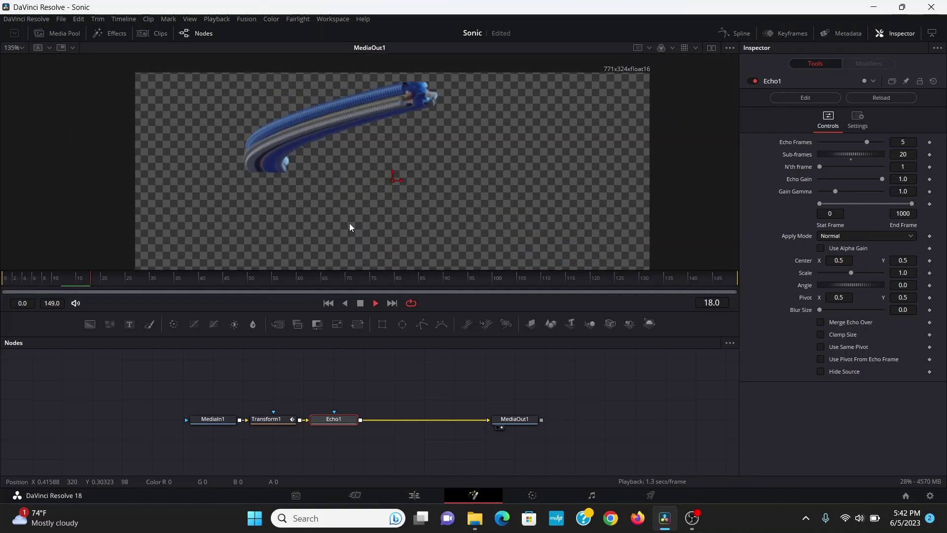
left_click(852, 159)
key("ctrl+f")
- Enable motion blur on Transform1 with quality 10 and a shutter angle of 360
left_click(272, 420)
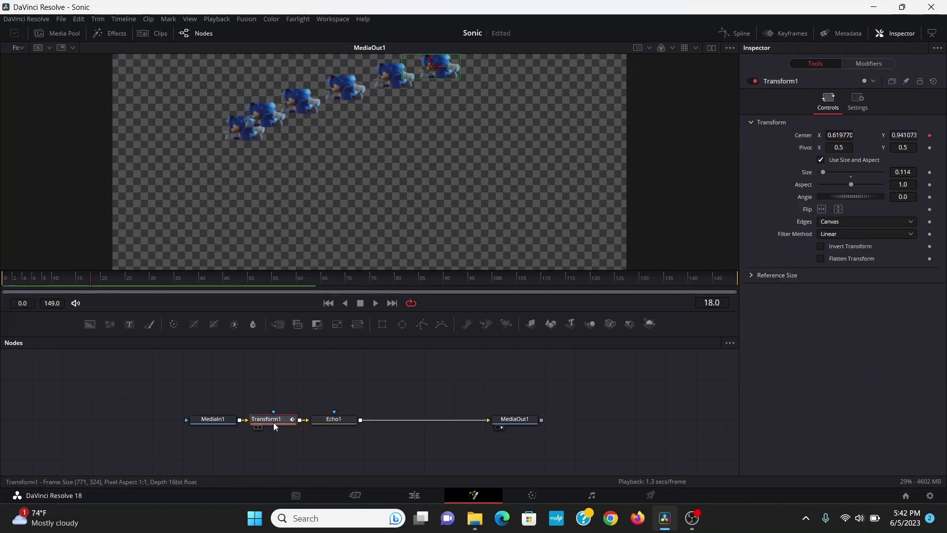
left_click(858, 101)
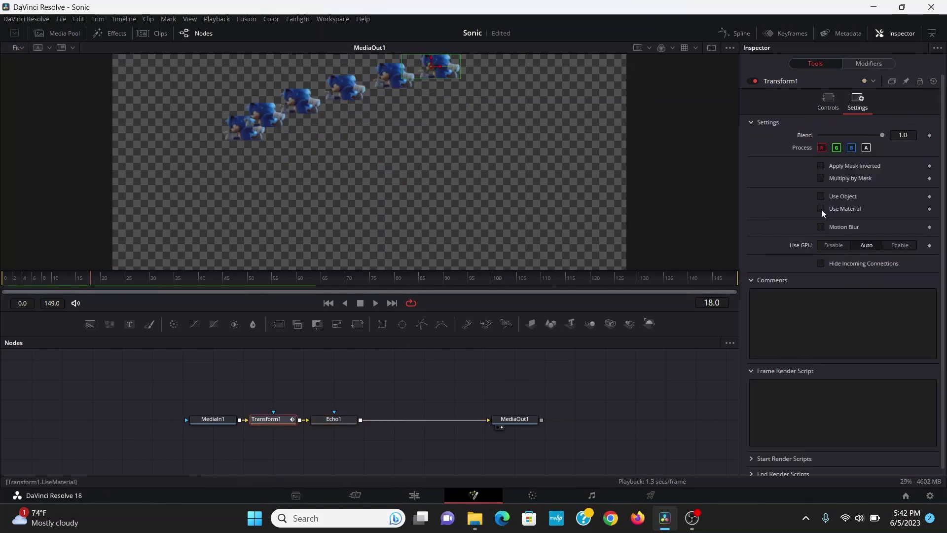
left_click(821, 227)
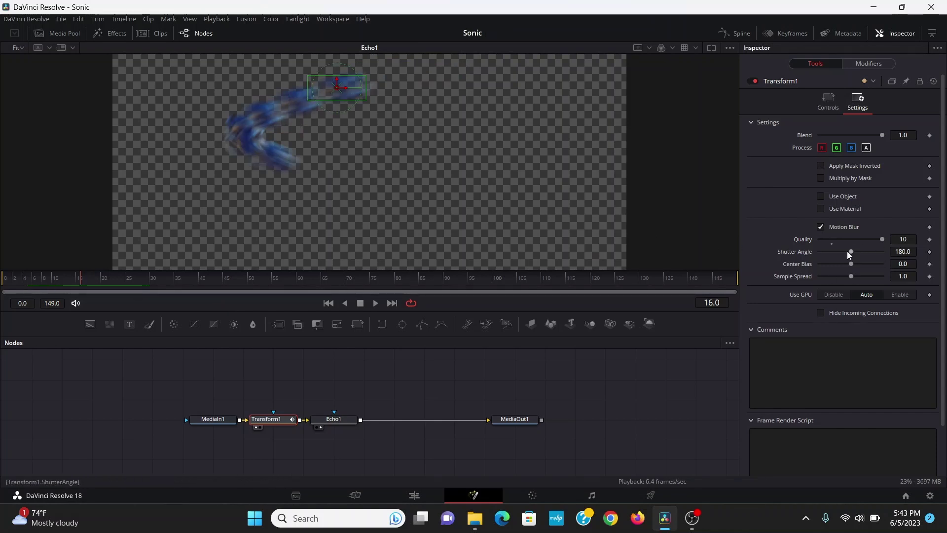
left_click_drag(850, 250, 883, 251)
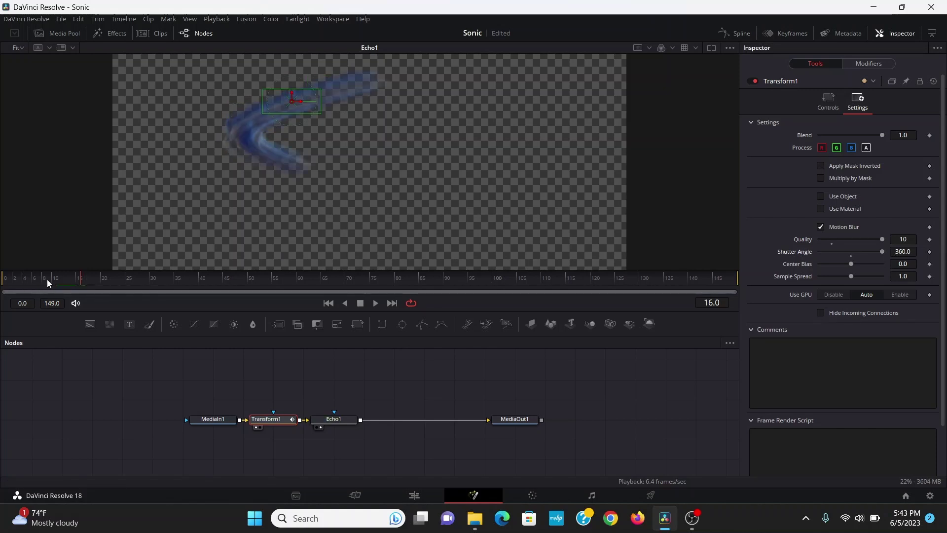
- Turn off the viewer's checker underlay and inspect the blurred trail around frame 10
left_click(59, 278)
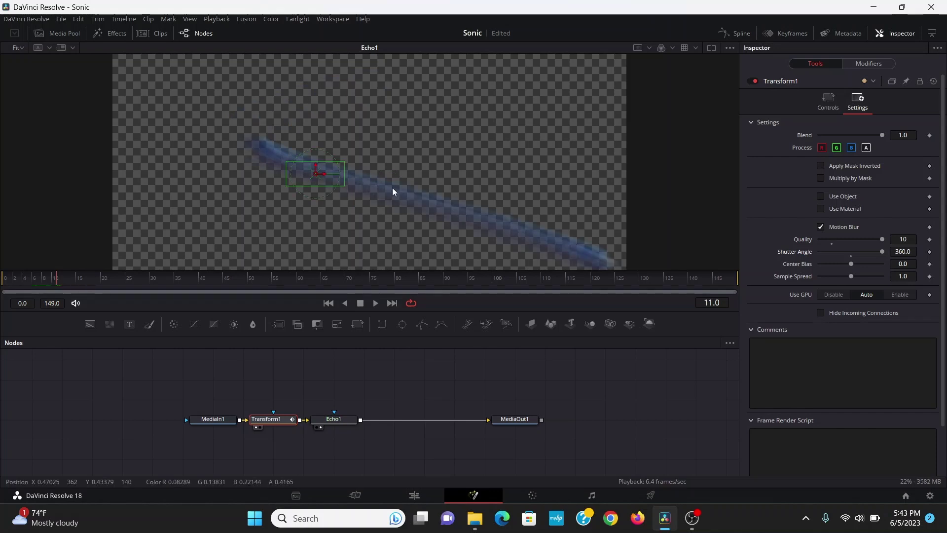
scroll(395, 200, "up", 2)
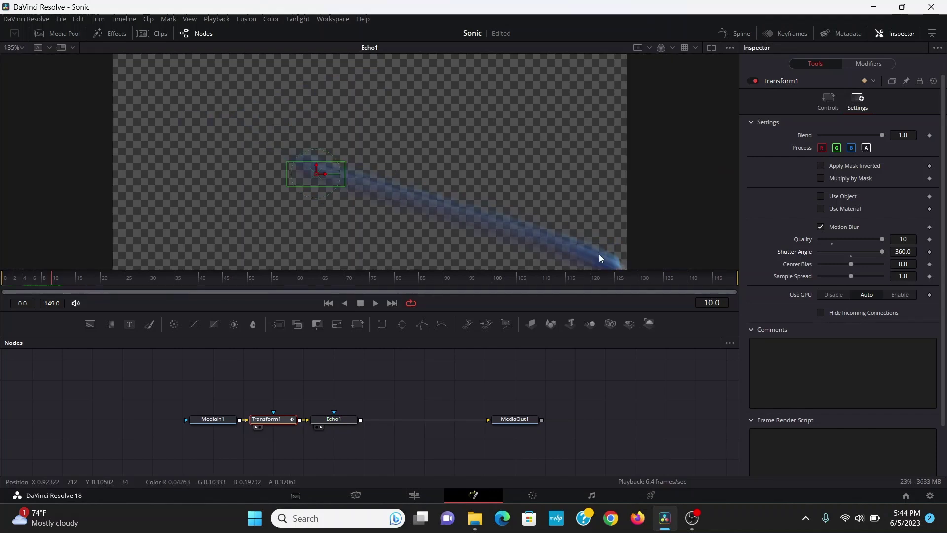
right_click(516, 131)
mouse_move(566, 168)
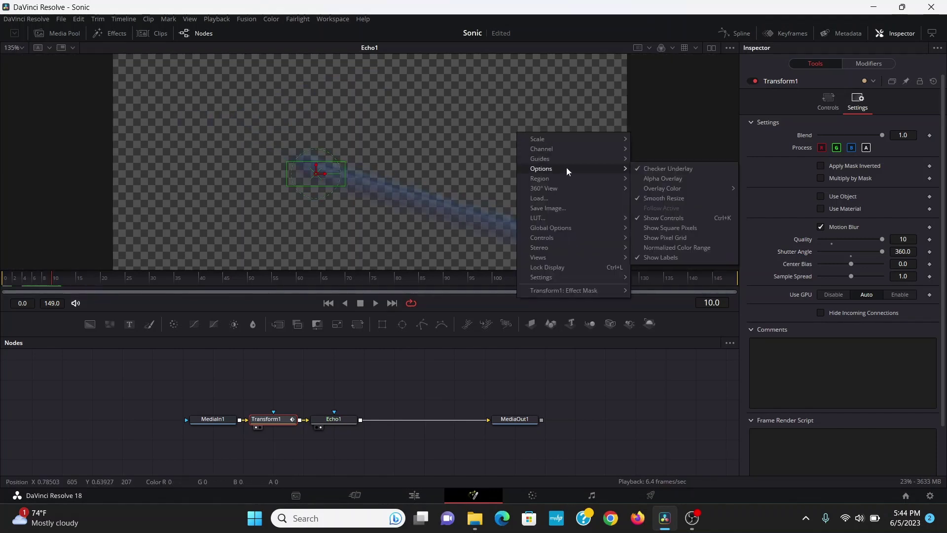
left_click(647, 169)
scroll(398, 212, "up", 2)
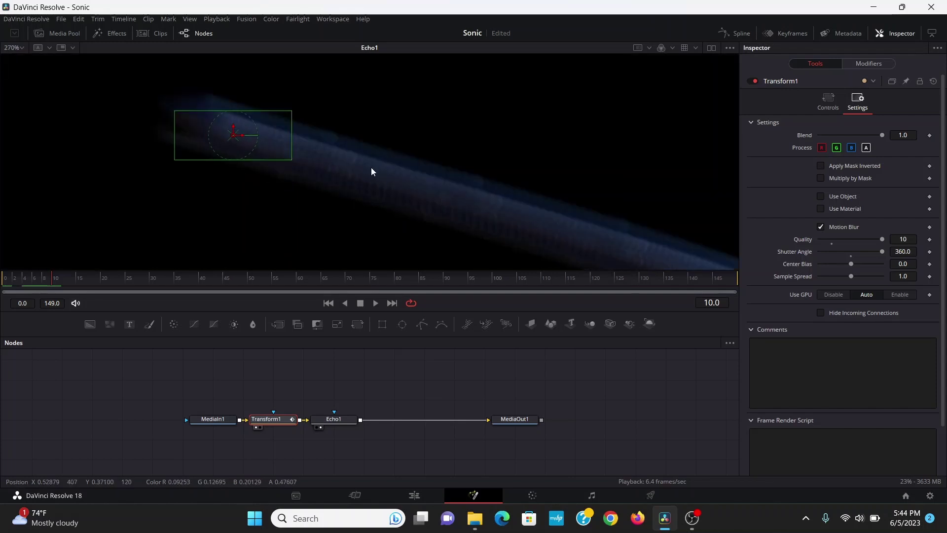
scroll(371, 167, "down", 1)
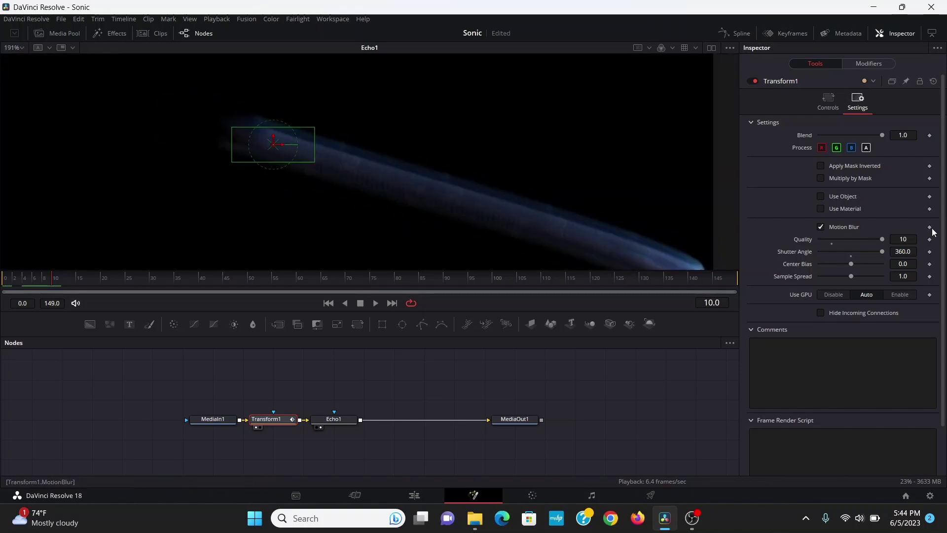
- Raise the motion blur quality of Transform1 to 20
left_click(906, 238)
key("Tab")
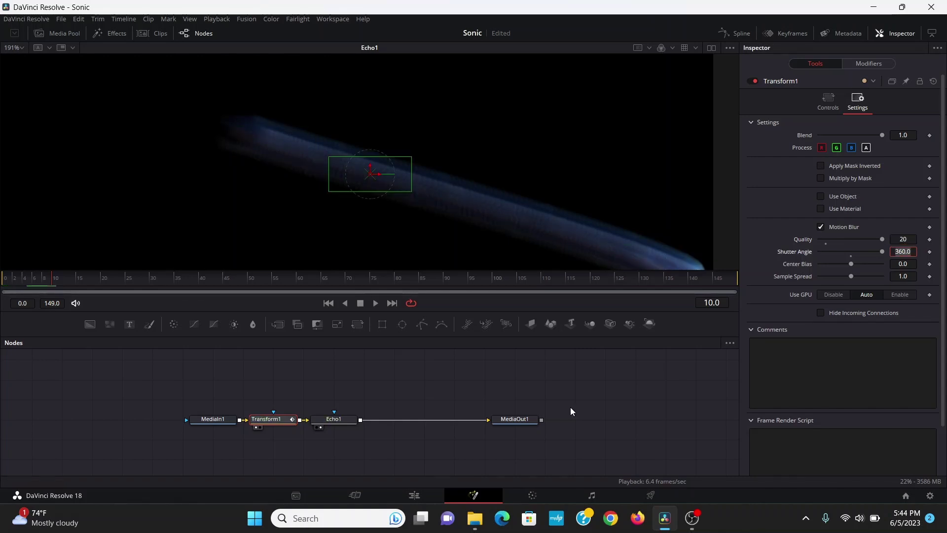
left_click(905, 238)
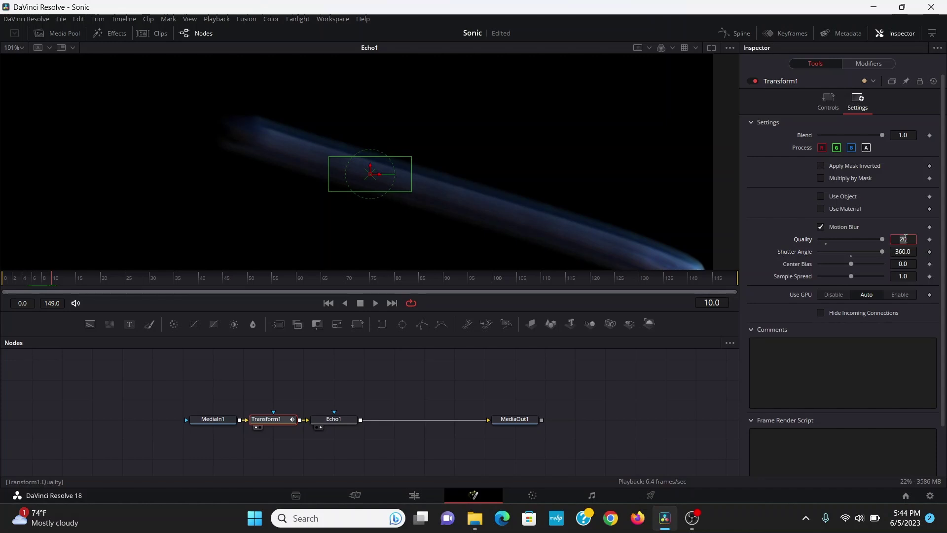
key("Tab")
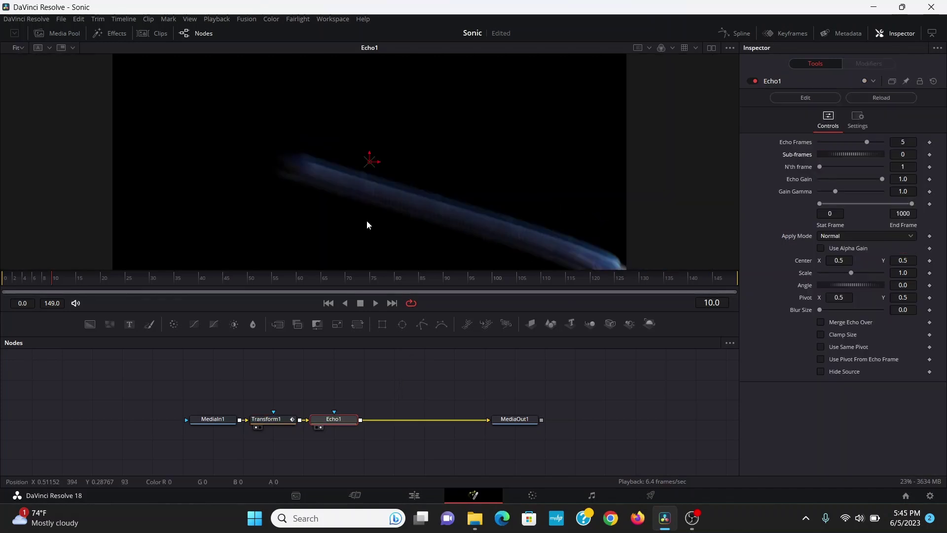
- Set the Echo node's Sub-frames to 2 and its Echo Gain to 0.1
left_click(902, 155)
type("2")
key("Tab")
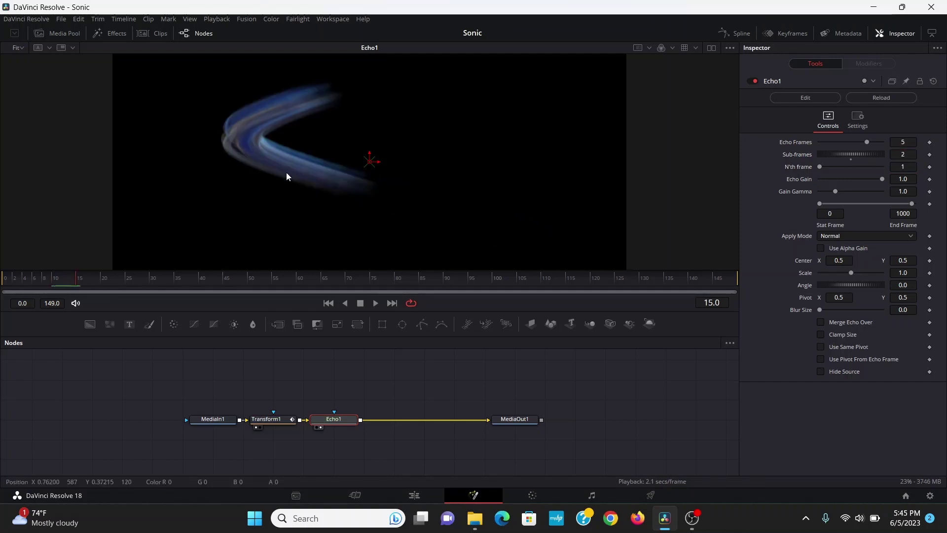
left_click(910, 177)
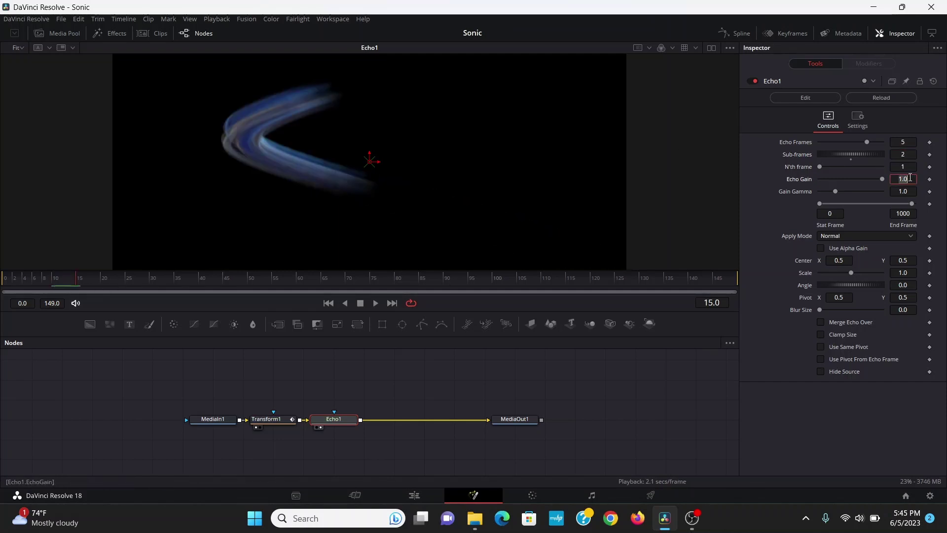
type(".1")
key("Tab")
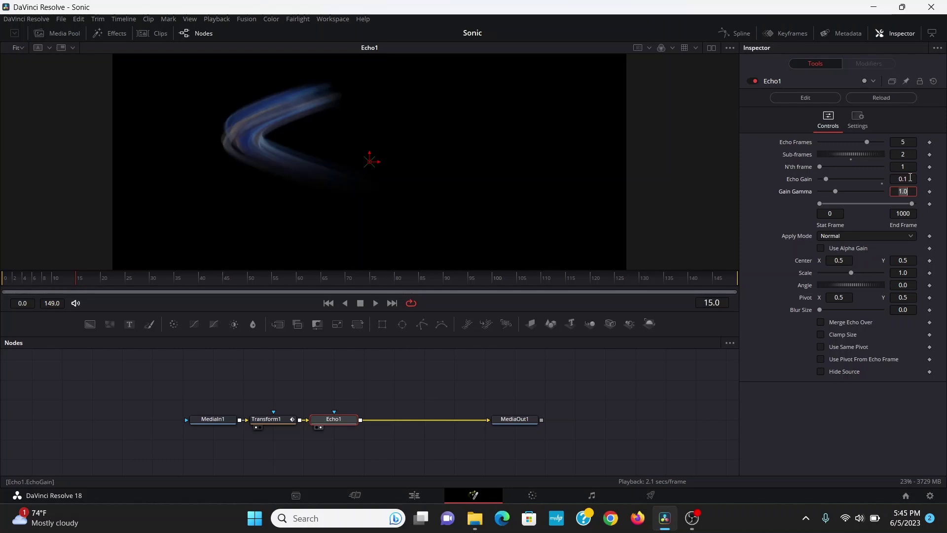
- Set Echo1's Echo Frames to 15 and its Apply Mode to Screen
left_click(901, 143)
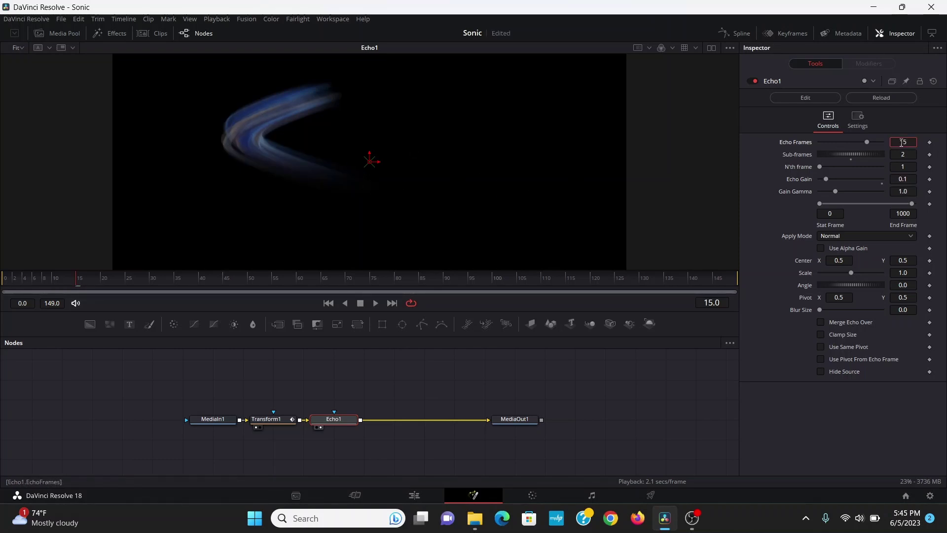
key("Tab")
left_click(838, 236)
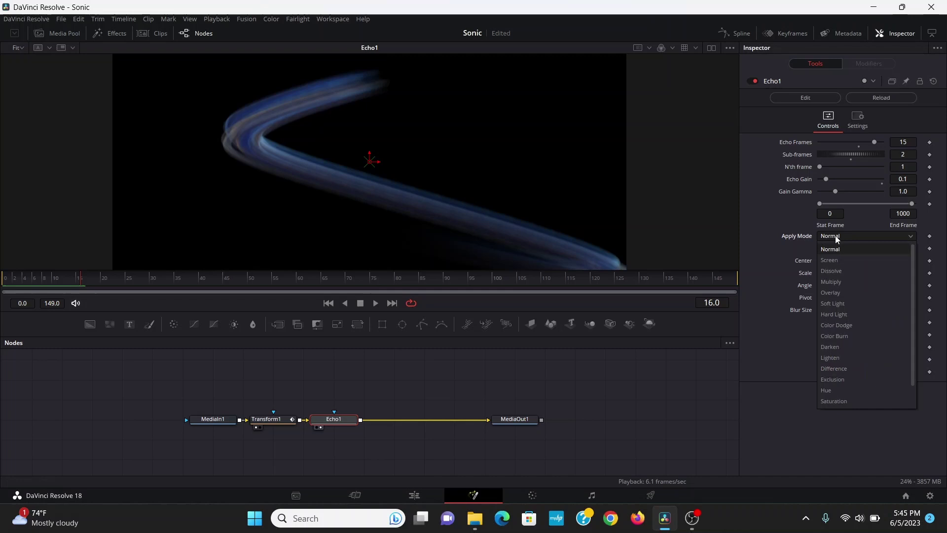
left_click(839, 262)
- Insert a Brightness / Contrast node between MediaIn1 and Transform1 and raise its saturation for a more vivid trail
left_click_drag(227, 421, 166, 421)
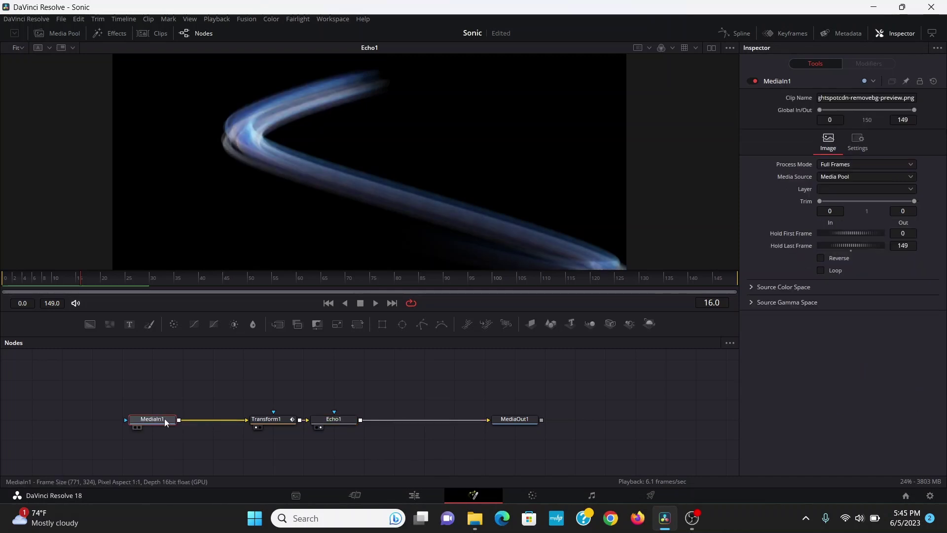
key("shift+space")
type("bc")
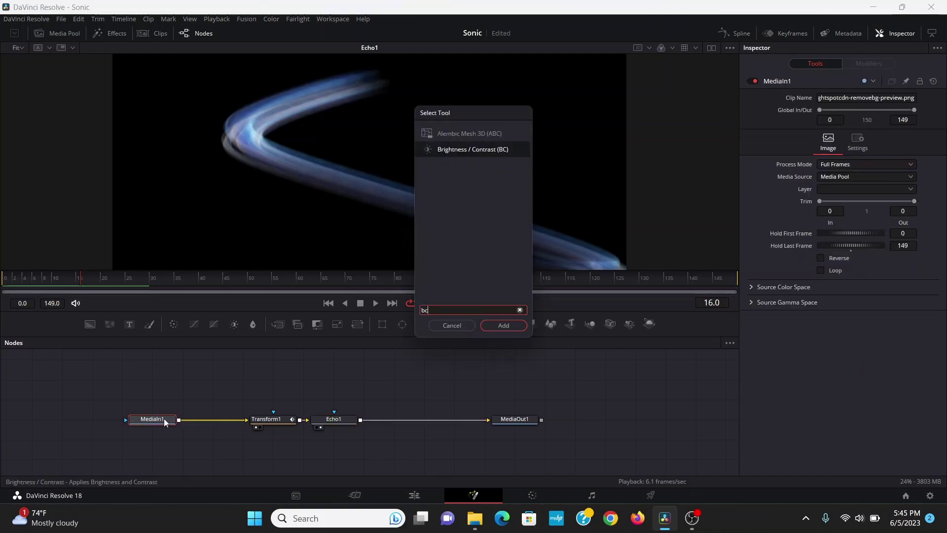
key("Return")
left_click_drag(851, 198, 870, 197)
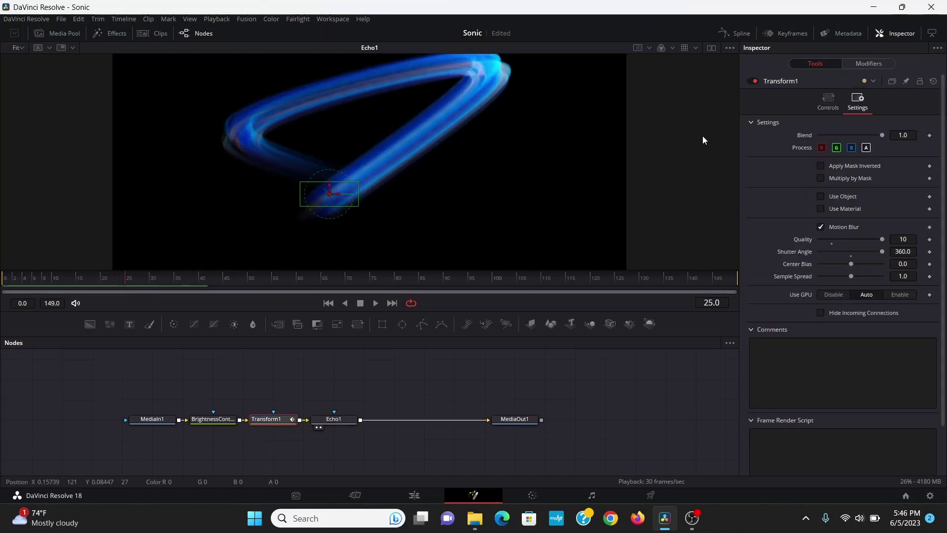
- Show the Perturb modifier of Transform1 and inspect the trail back to frame 22
left_click(872, 64)
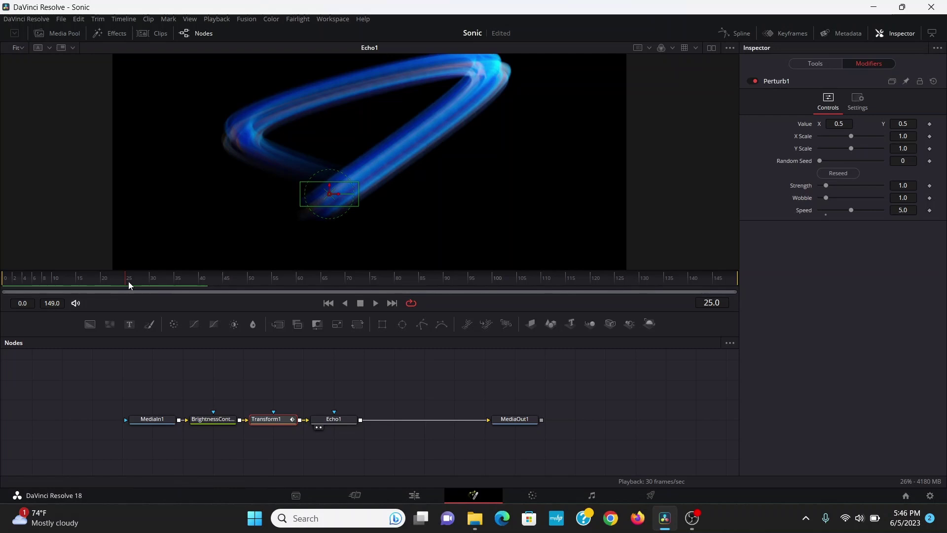
left_click_drag(130, 285, 109, 280)
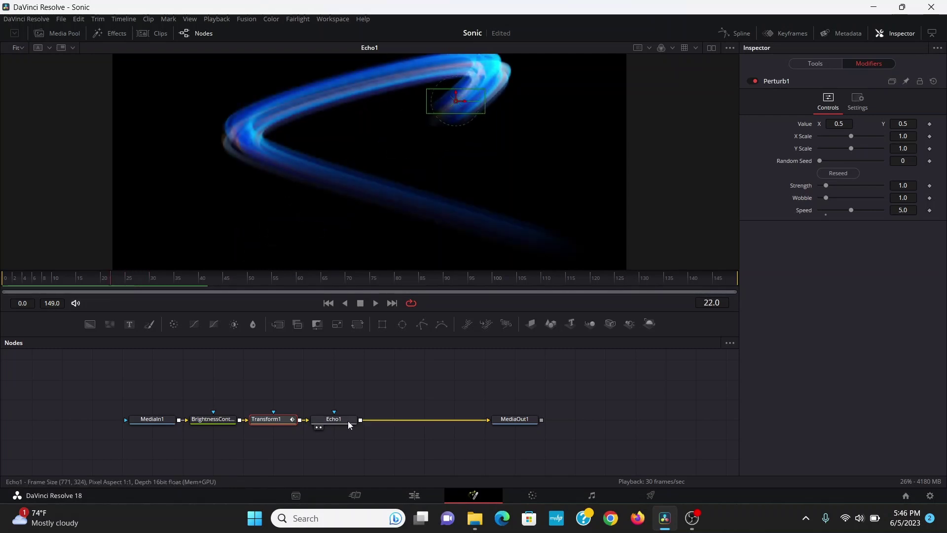
- Add a TimeSpeed node after Echo1 and set its Speed to 3.0
left_click(348, 421)
key("shift+space")
type("bc")
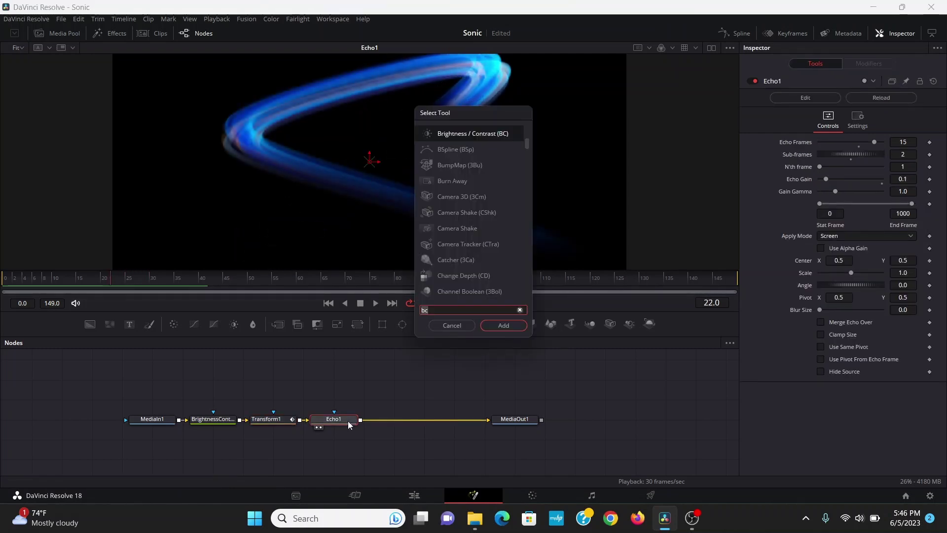
type("ts")
key("Return")
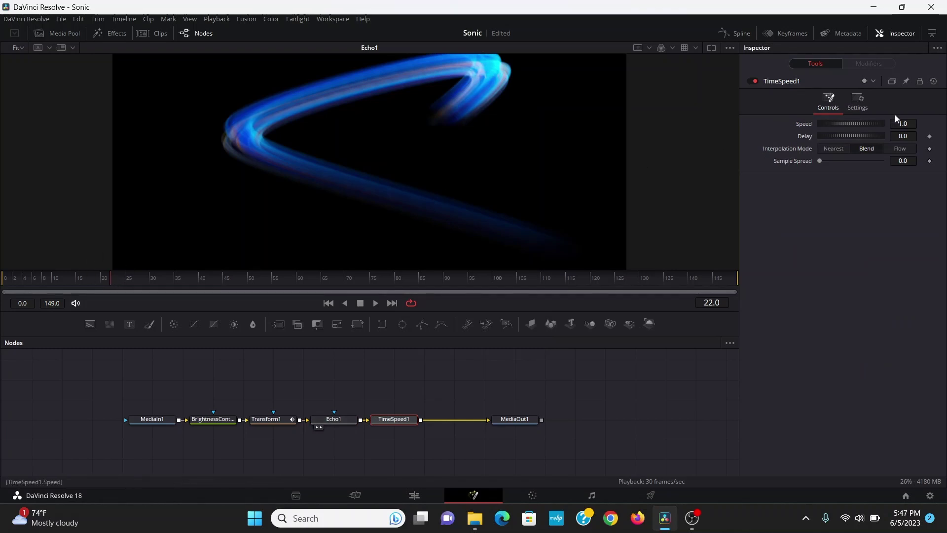
left_click(910, 123)
key("Tab")
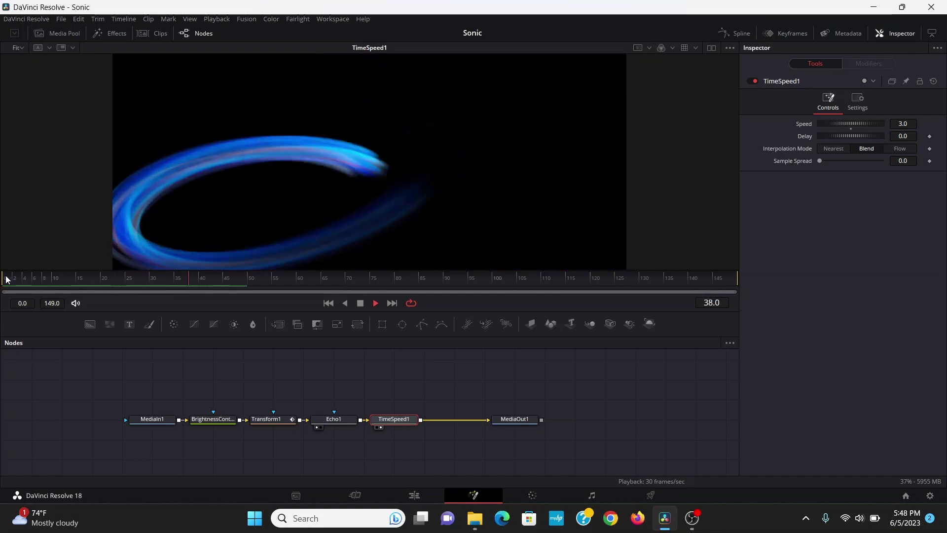
- Review the sped-up trail by scrubbing the frames up to 51
key("space")
left_click_drag(239, 276, 188, 281)
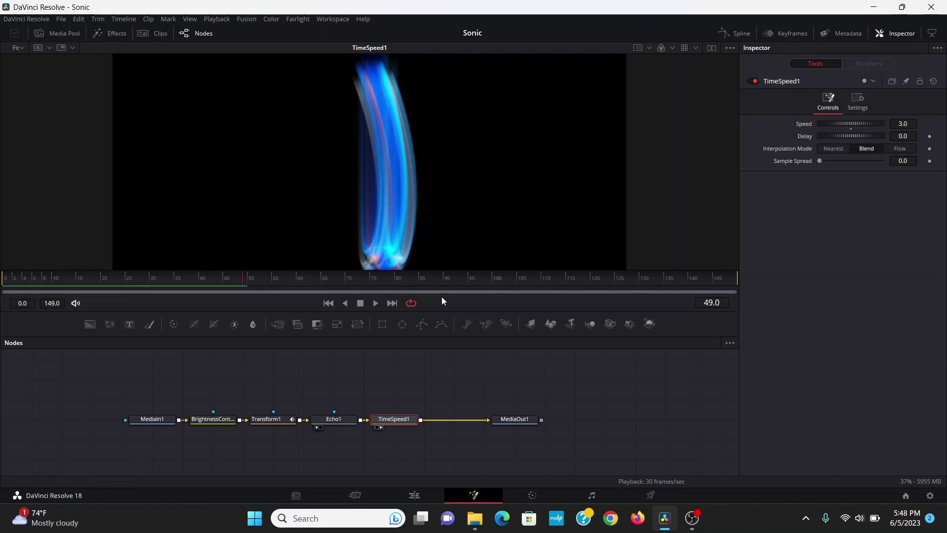
left_click_drag(238, 283, 257, 281)
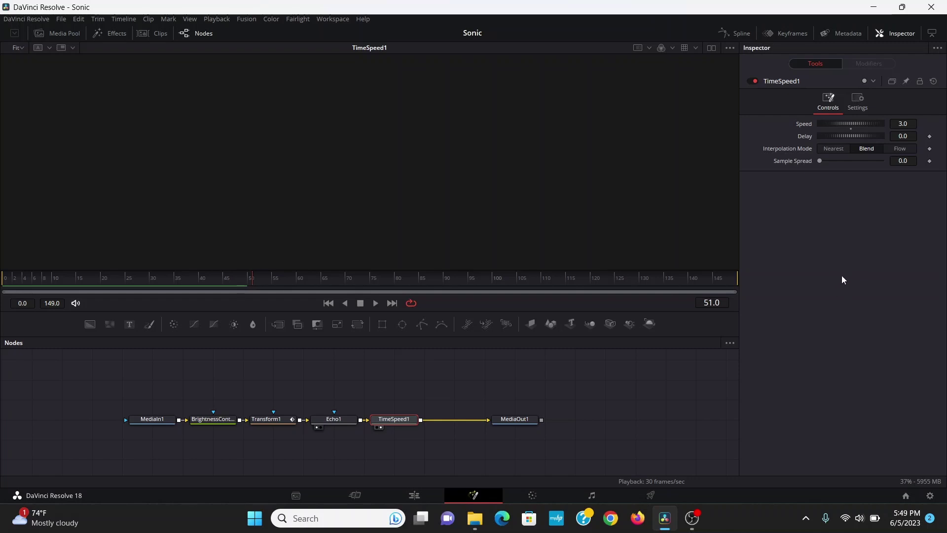
- Enable Loop on MediaIn1
left_click(153, 419)
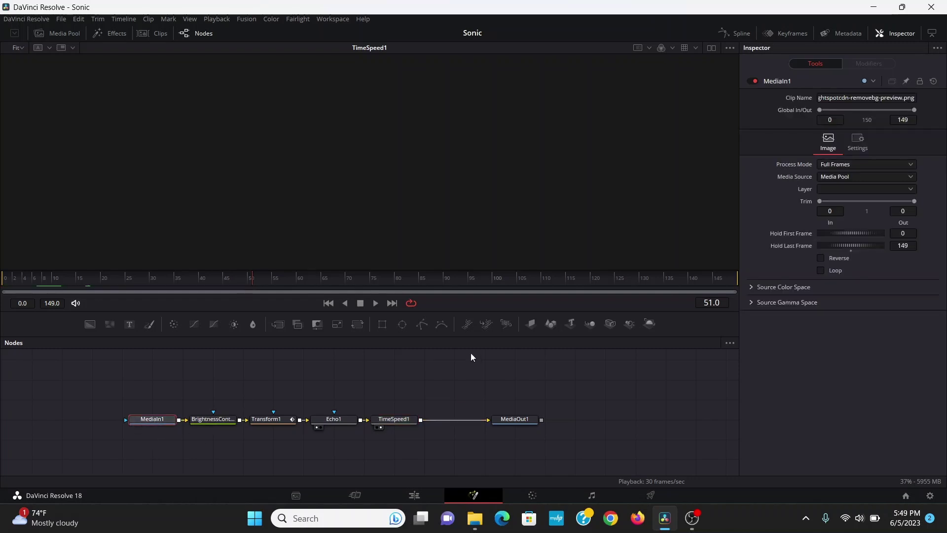
left_click(820, 271)
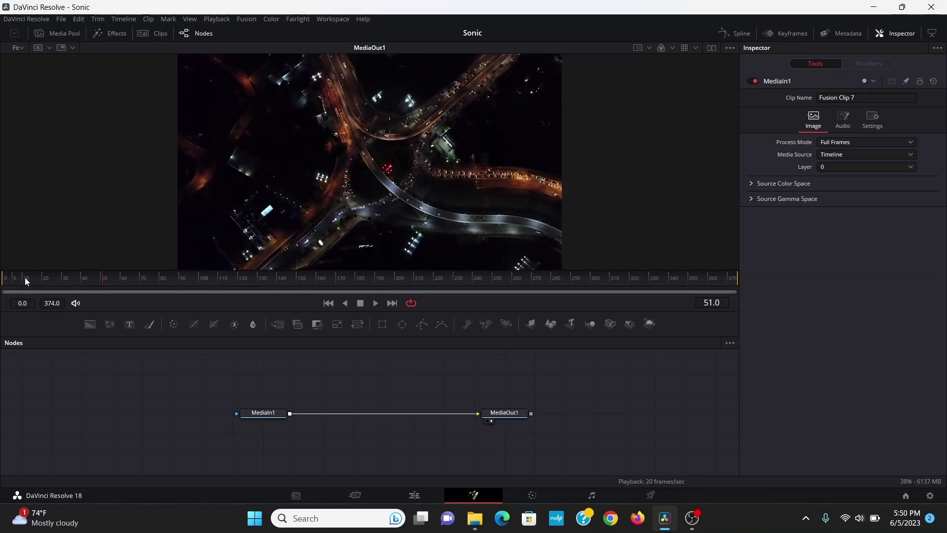
- Go to frame 0 of the night city clip and add a Planar Tracker node after MediaIn1
left_click_drag(25, 277, 4, 283)
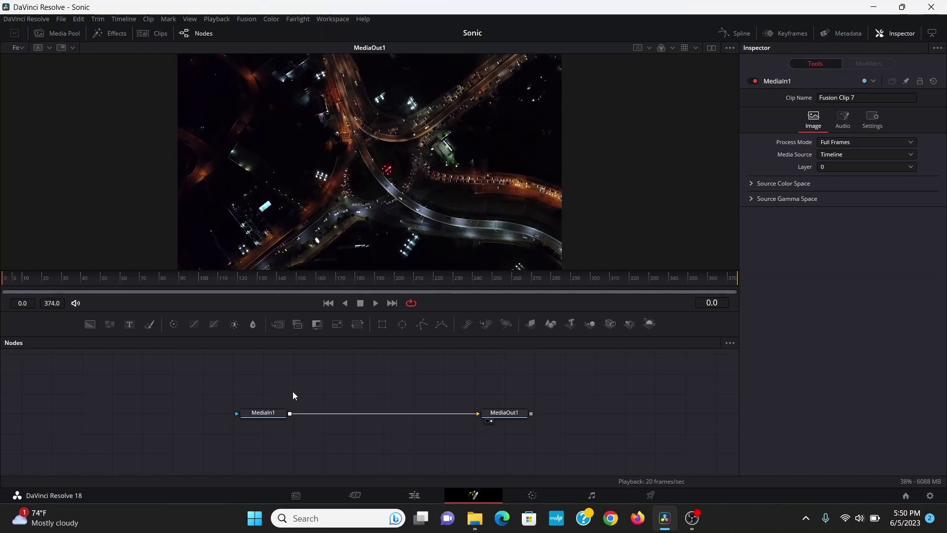
left_click(272, 413)
key("shift+space")
type("ts")
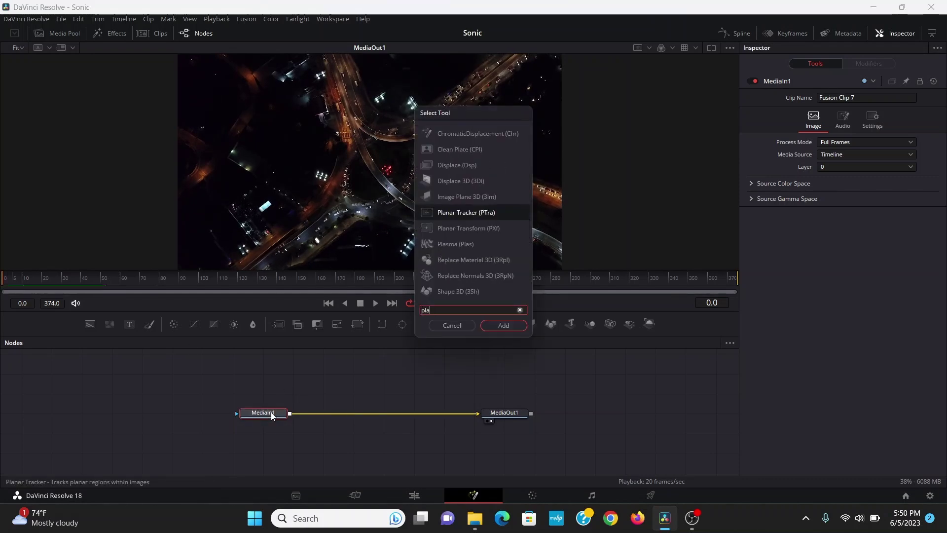
key("Return")
- Draw a closed four-sided tracking pattern around the building block with the bright blue-white roof
scroll(259, 226, "up", 3)
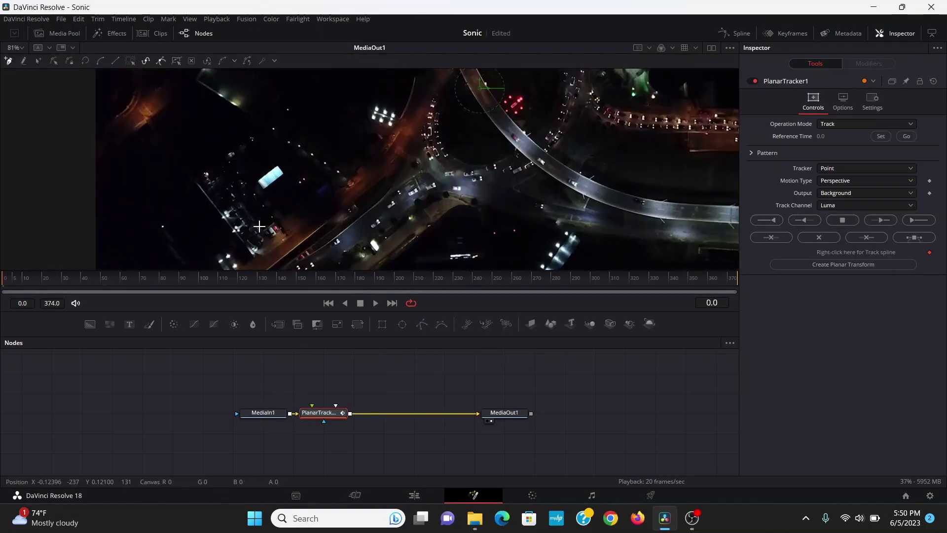
left_click(323, 85)
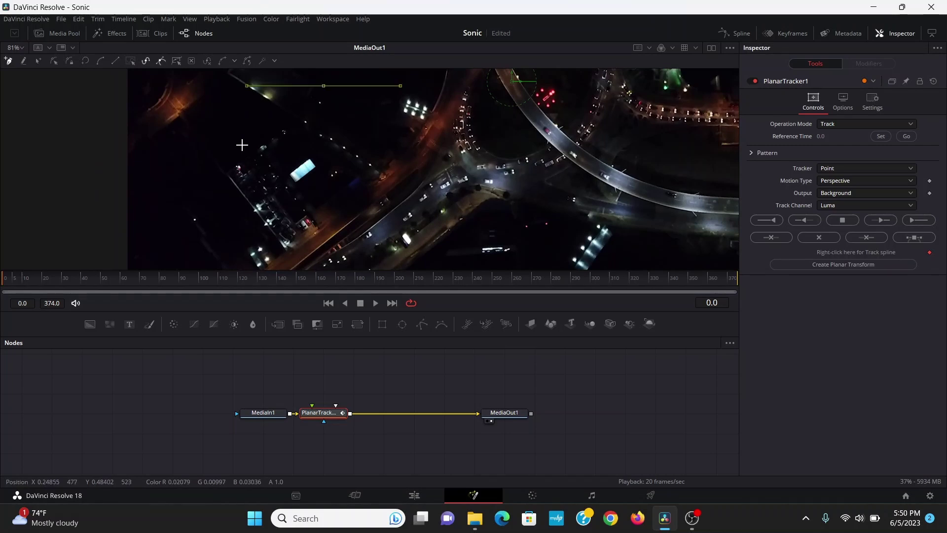
left_click(197, 165)
left_click(249, 222)
left_click(275, 250)
left_click(356, 186)
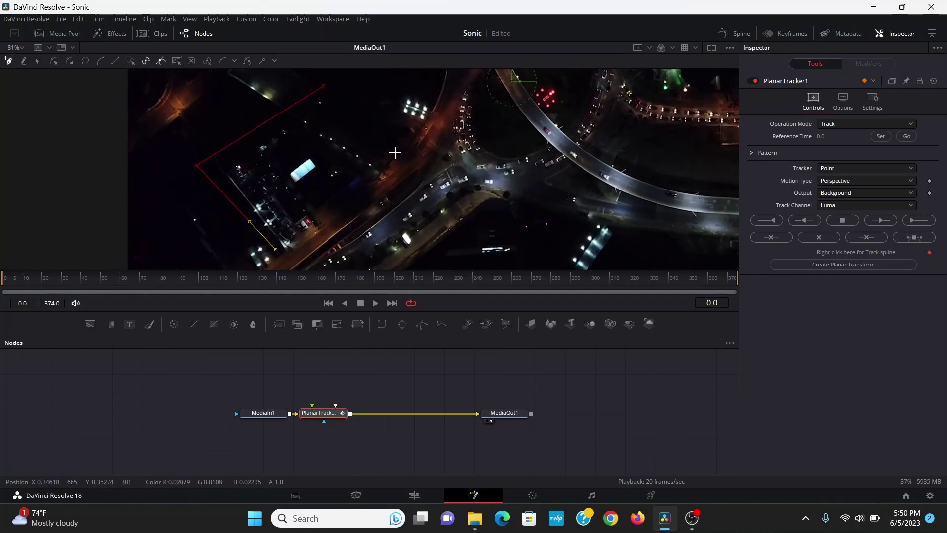
left_click(395, 155)
left_click(324, 86)
- Set the tracker to Hybrid Point/Area with Translation, Rotation, Scale motion, set the reference time at frame 0, and track forward to the end
left_click(835, 169)
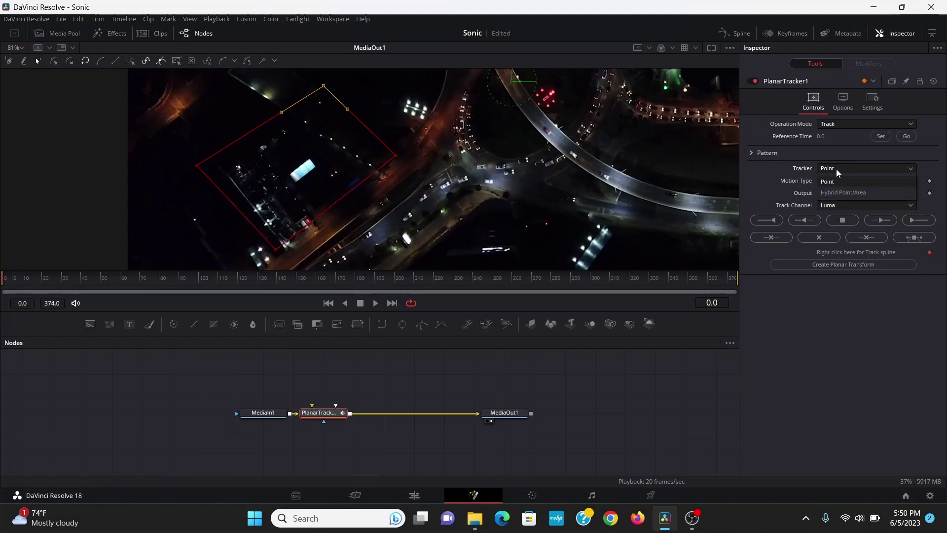
left_click(849, 192)
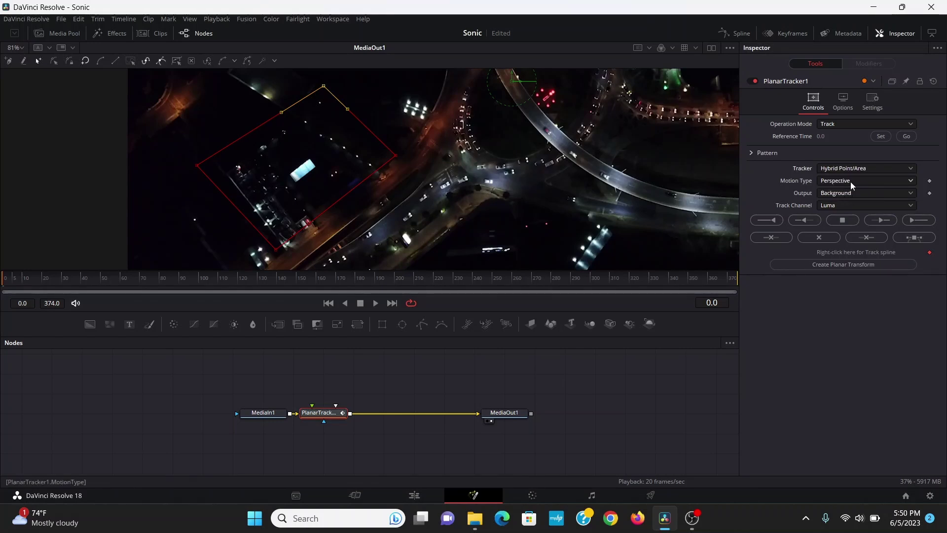
left_click(850, 181)
left_click(855, 217)
left_click(880, 137)
left_click(920, 220)
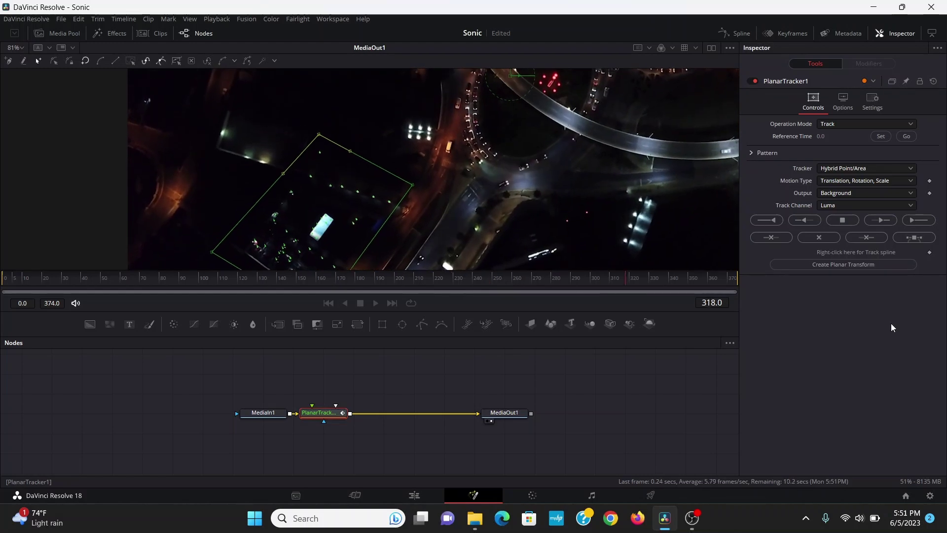
- Create a Planar Transform from the track, merge it over the tracked footage, and feed it with a Background node
left_click(837, 266)
left_click_drag(205, 358, 349, 415)
left_click(375, 405)
left_click_drag(90, 324, 408, 378)
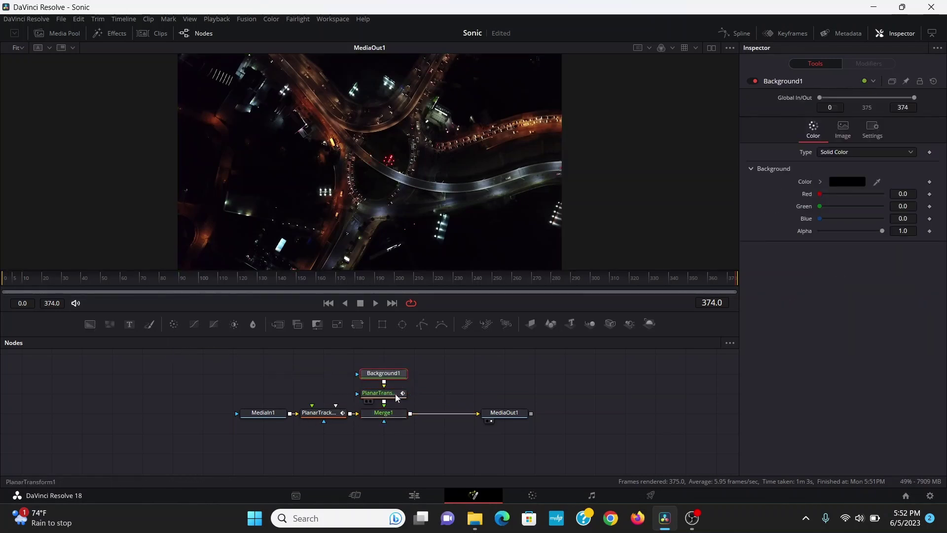
- Make Background1 solid white and check its tracked motion up to frame 372
left_click(391, 377)
left_click(822, 182)
left_click_drag(835, 238, 806, 169)
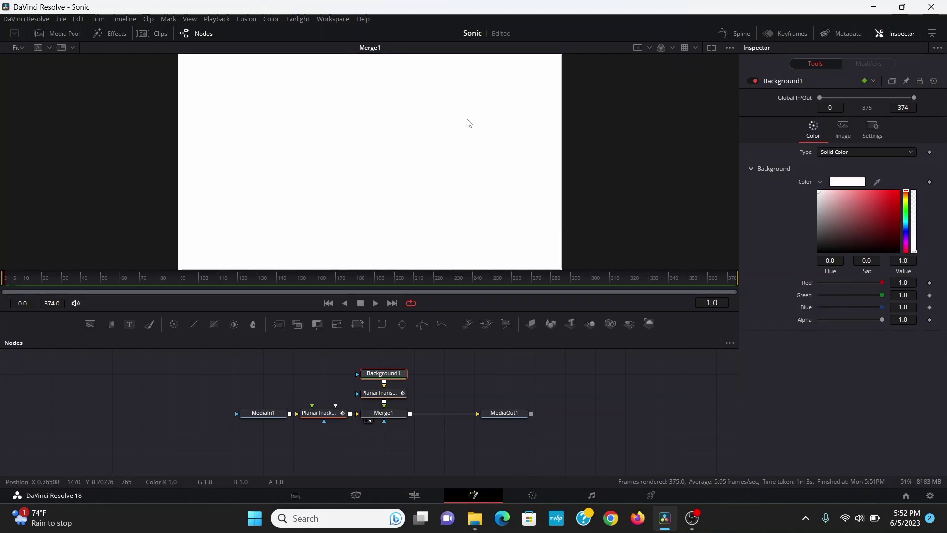
left_click(698, 279)
left_click_drag(698, 279, 734, 279)
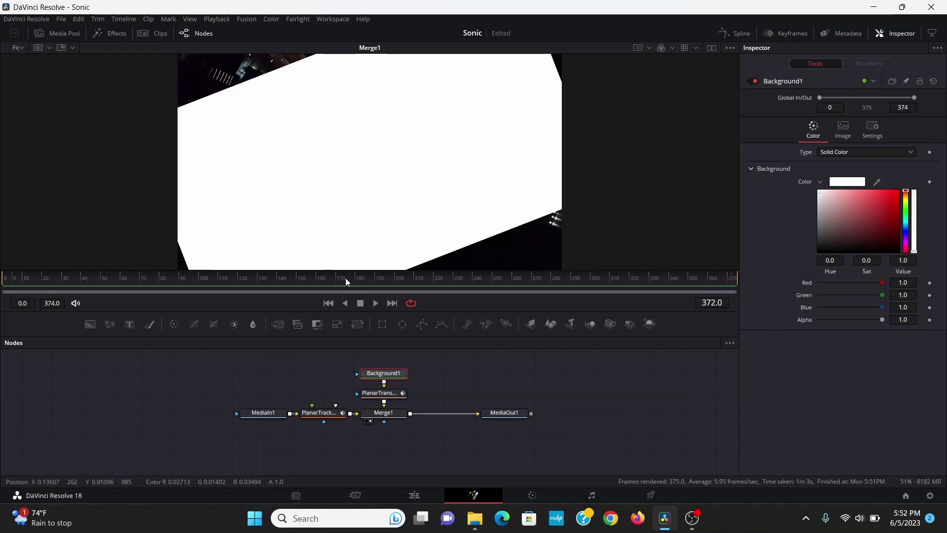
- Insert a Transform node between Background1 and the Planar Transform and set its Size to 1.57
key("shift+space")
type("transform")
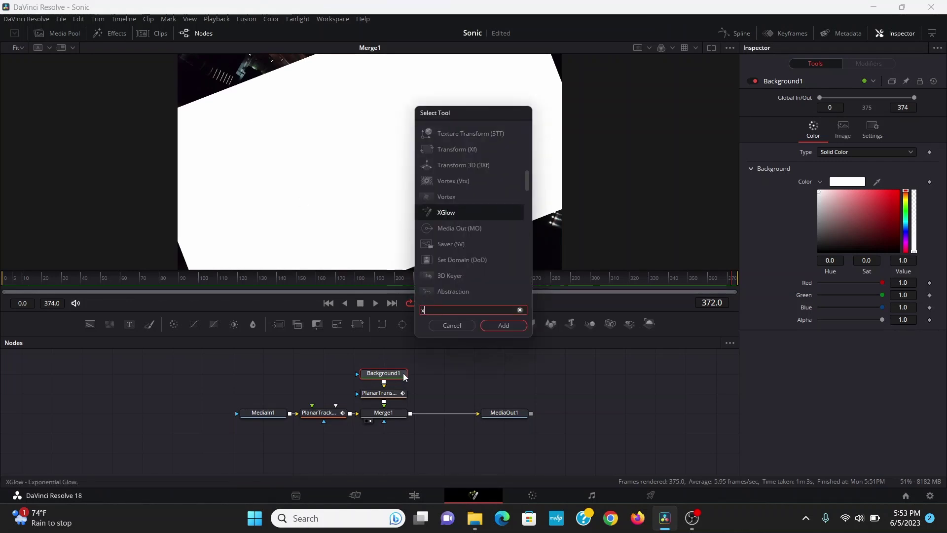
key("Return")
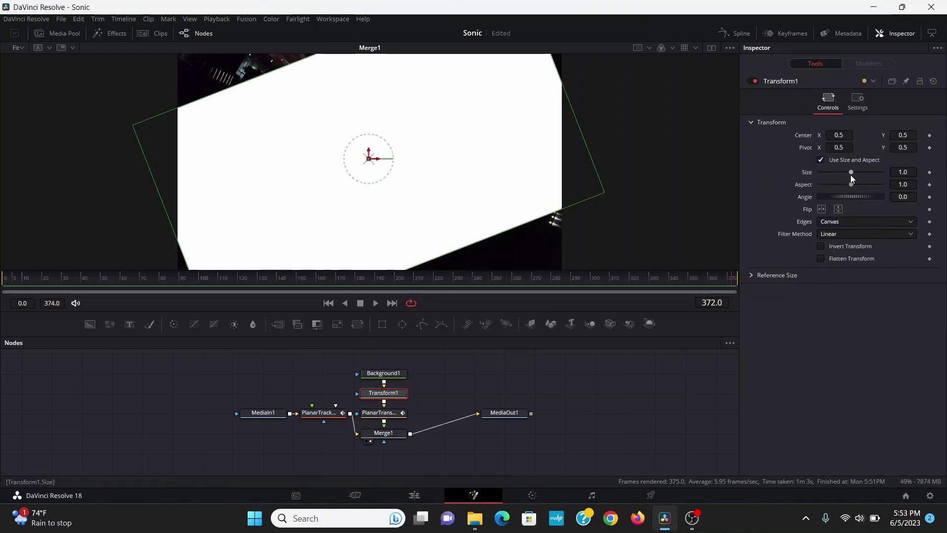
left_click_drag(851, 171, 857, 171)
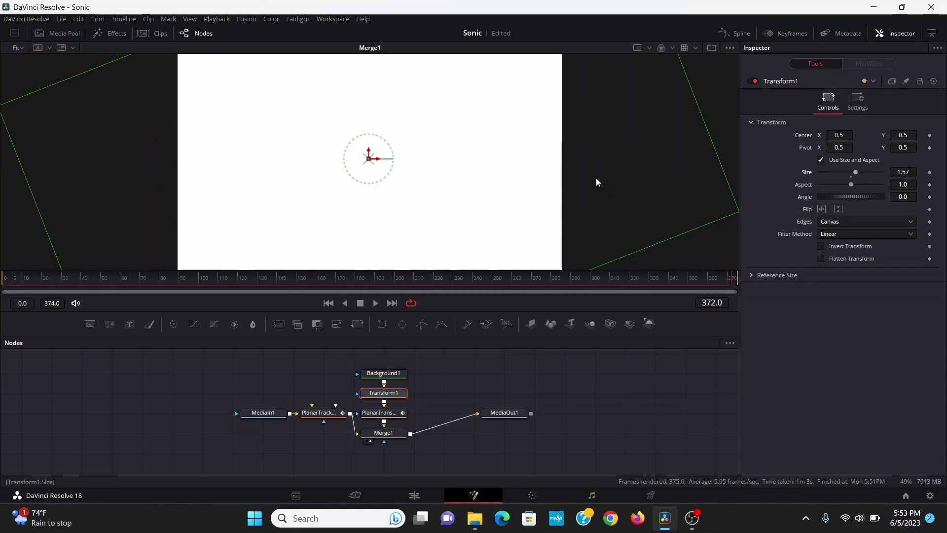
- Replace Background1 with the Sonic cutout image from the media pool, placed above Transform1 as its input
left_click(395, 375)
key("Delete")
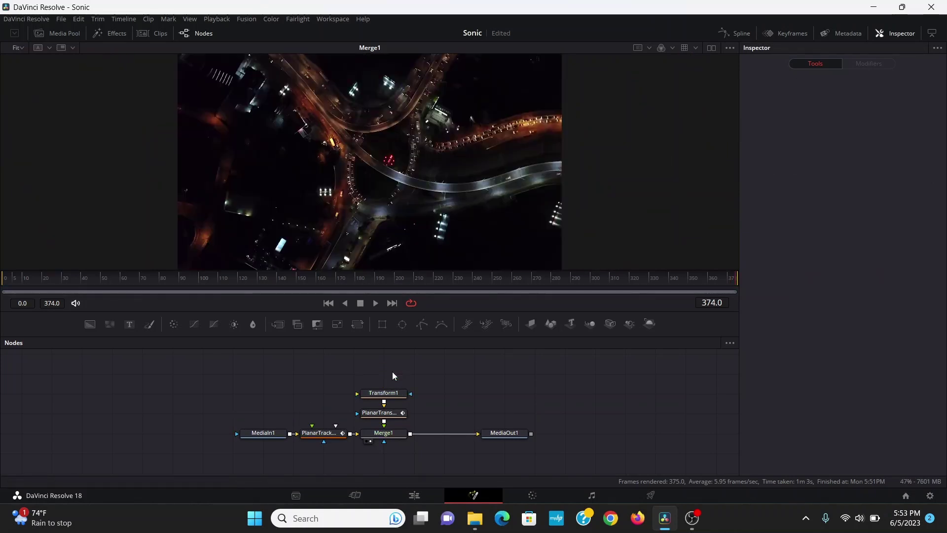
left_click(58, 33)
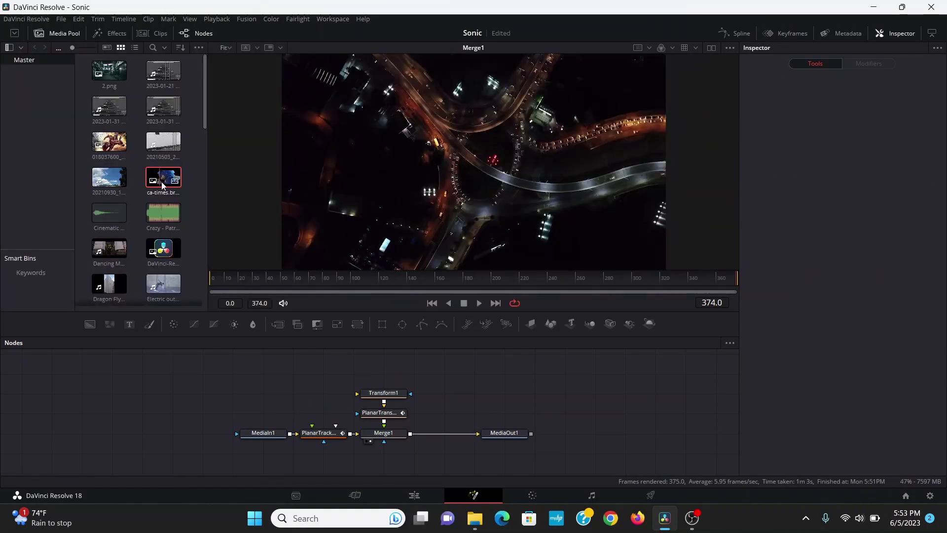
left_click_drag(165, 183, 381, 410)
left_click(58, 33)
left_click_drag(343, 368, 403, 369)
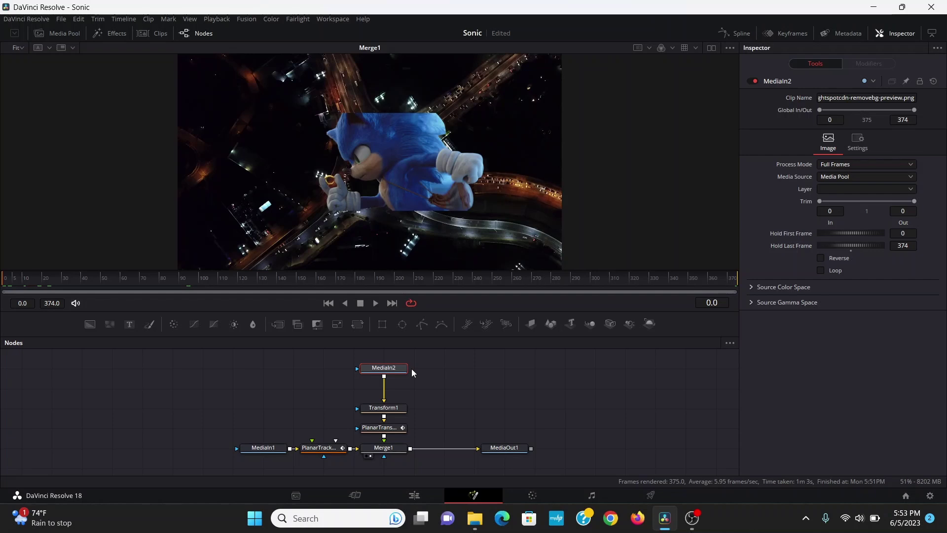
- Insert a Resize node between MediaIn2 and Transform1
key("shift+space")
type("res")
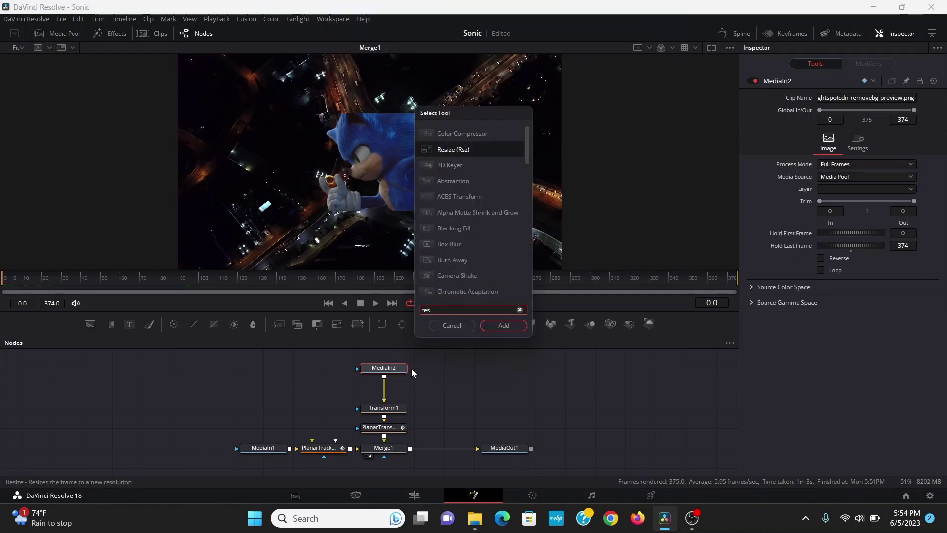
key("Return")
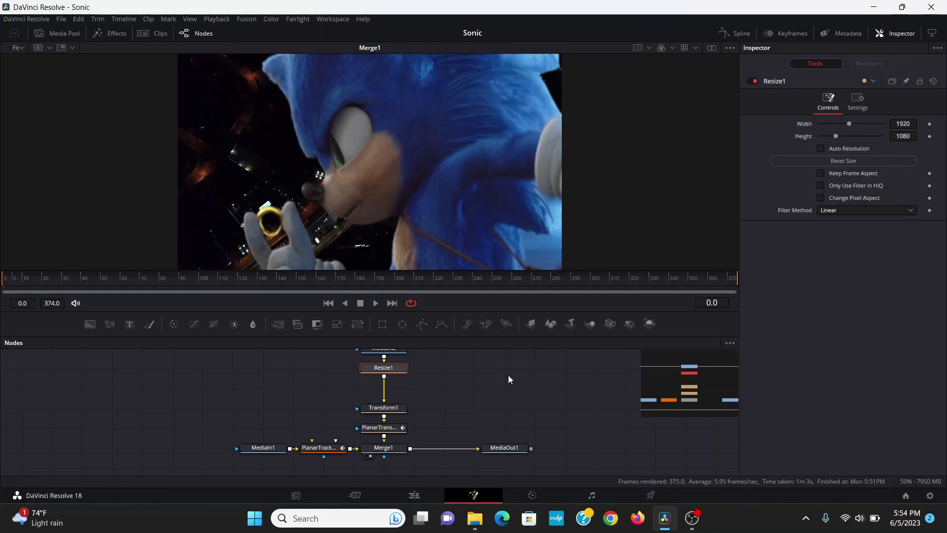
- Add a second Transform node after Resize1 and set its Size to 0.016
key("shift+space")
type("transform")
key("Return")
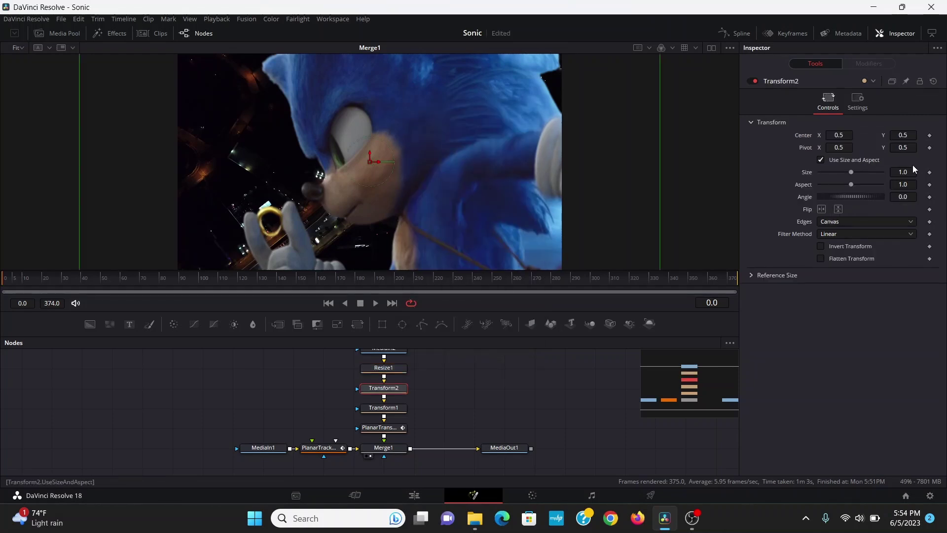
left_click_drag(908, 173, 422, 172)
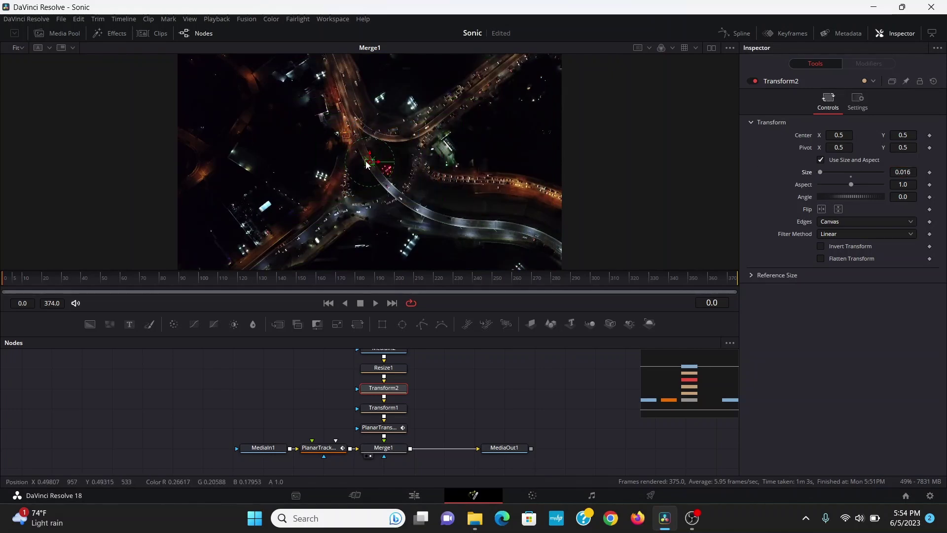
- Set Transform2's Size to 0.006 and keyframe its Center at frame 0, moved to about X 0.432, Y 0.835 on the upper road
scroll(366, 161, "up", 3)
scroll(365, 161, "up", 3)
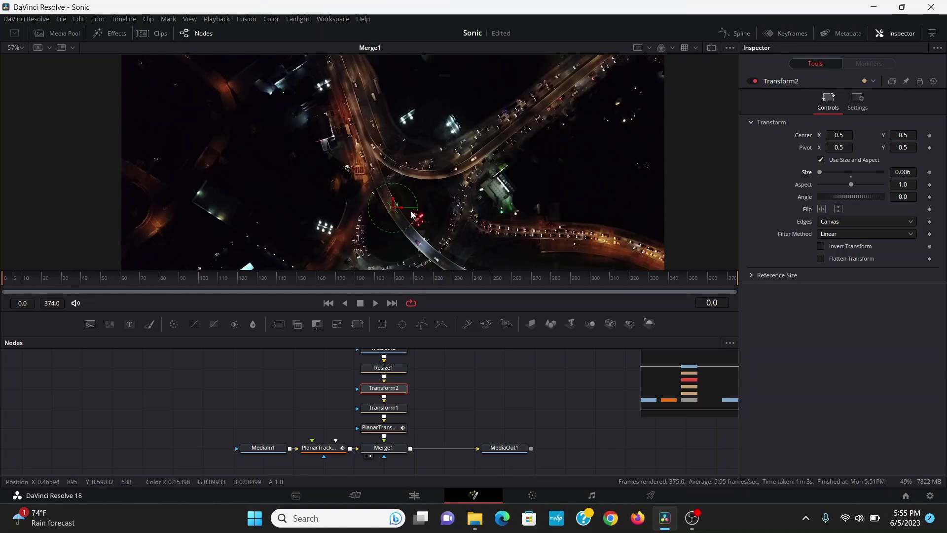
left_click(929, 135)
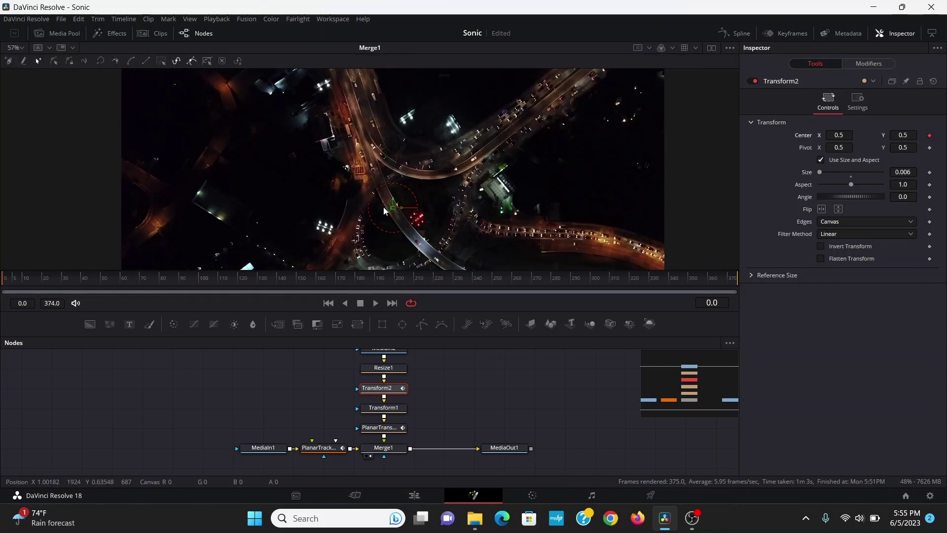
left_click_drag(392, 202, 346, 82)
scroll(346, 82, "up", 2)
scroll(356, 152, "down", 4)
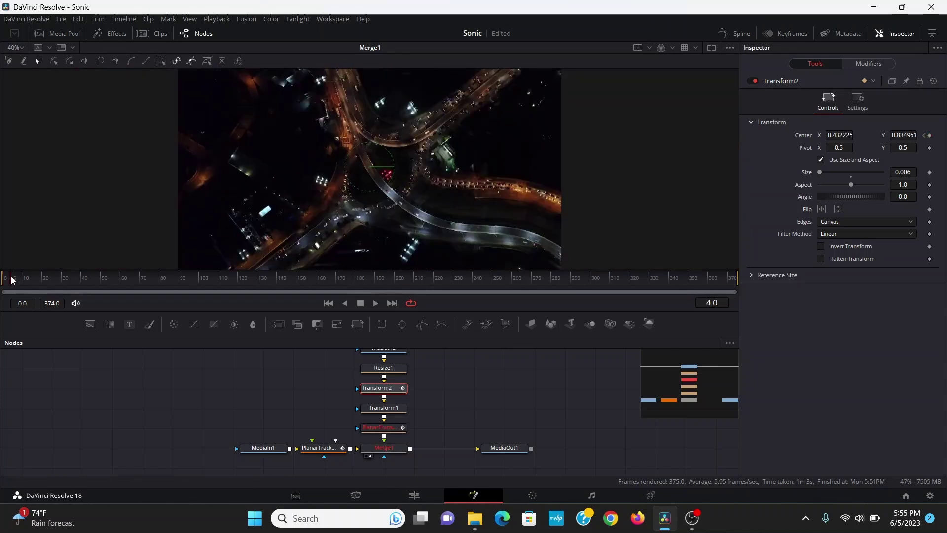
- Add a Transform2 Center keyframe at frame 10, placing the cutout at the outer end of the lower-left road
left_click_drag(13, 280, 22, 277)
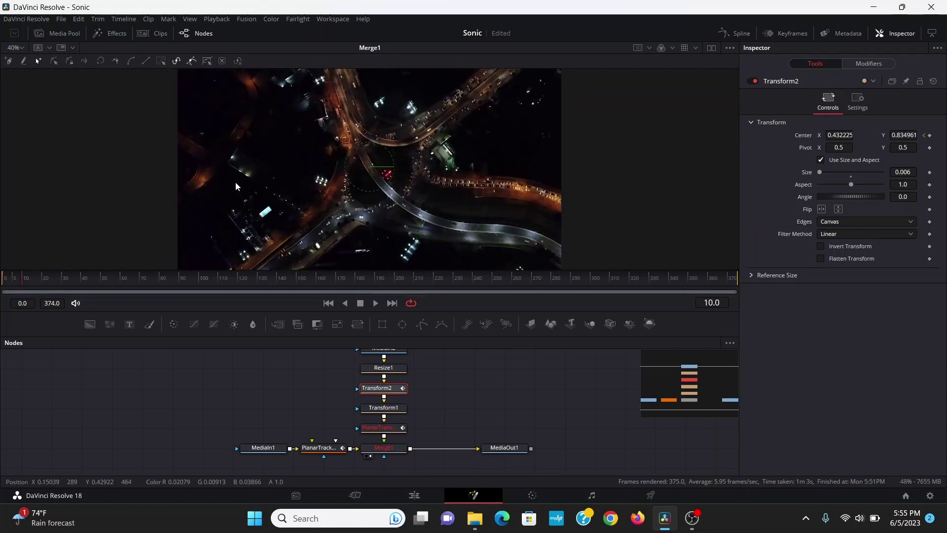
left_click_drag(329, 74, 249, 238)
left_click_drag(22, 278, 8, 279)
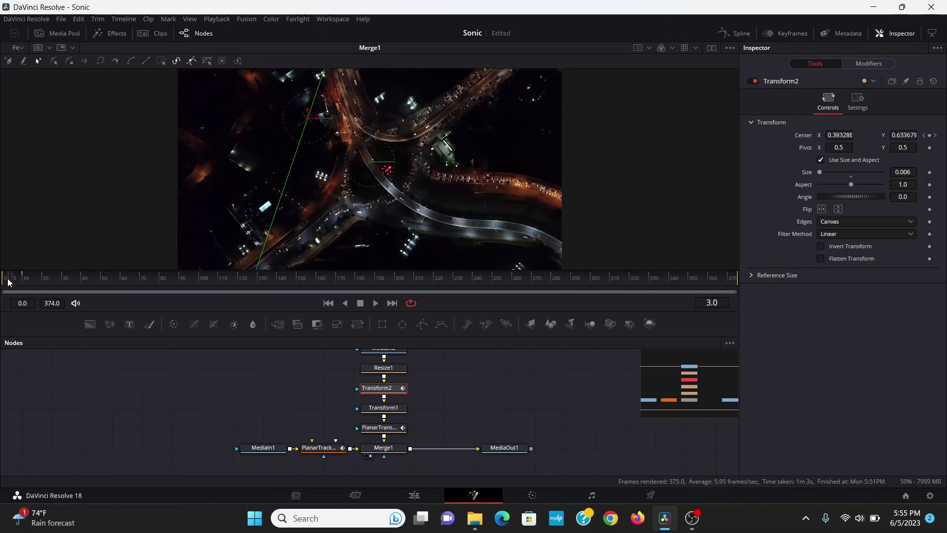
- Bend Transform2's motion path to follow the curving roads across the junction and smooth all its points
scroll(324, 133, "up", 5)
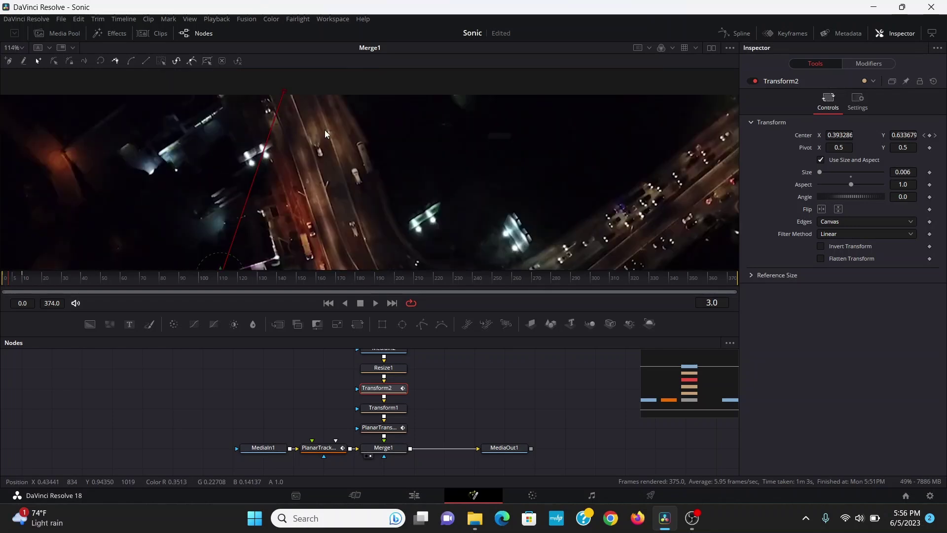
left_click_drag(269, 132, 369, 238)
scroll(302, 147, "up", 3)
scroll(301, 146, "down", 3)
scroll(348, 243, "down", 2)
scroll(348, 242, "down", 1)
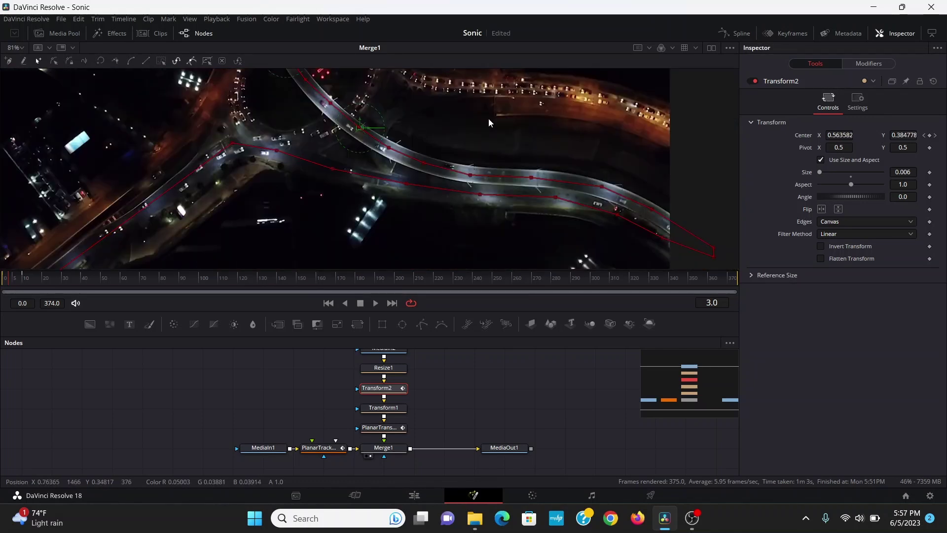
key("ctrl+f")
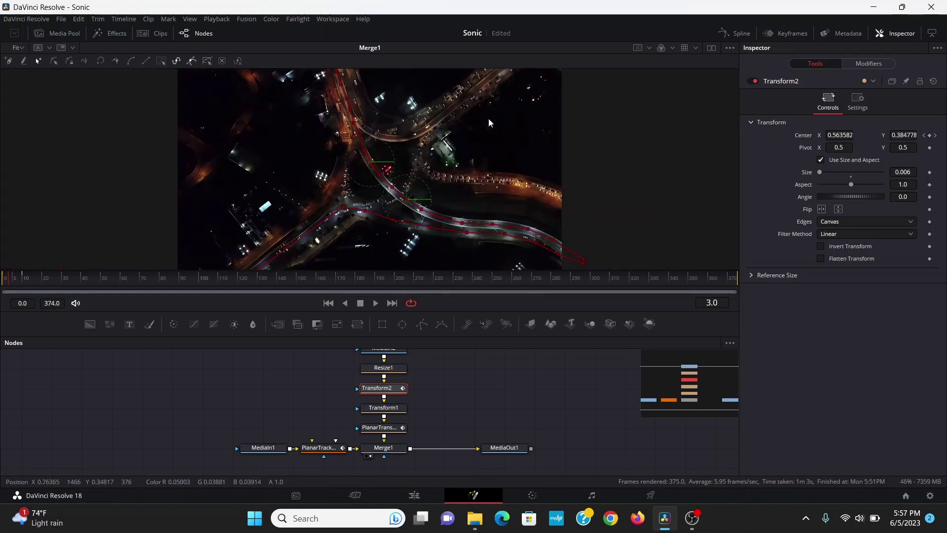
left_click_drag(259, 71, 613, 270)
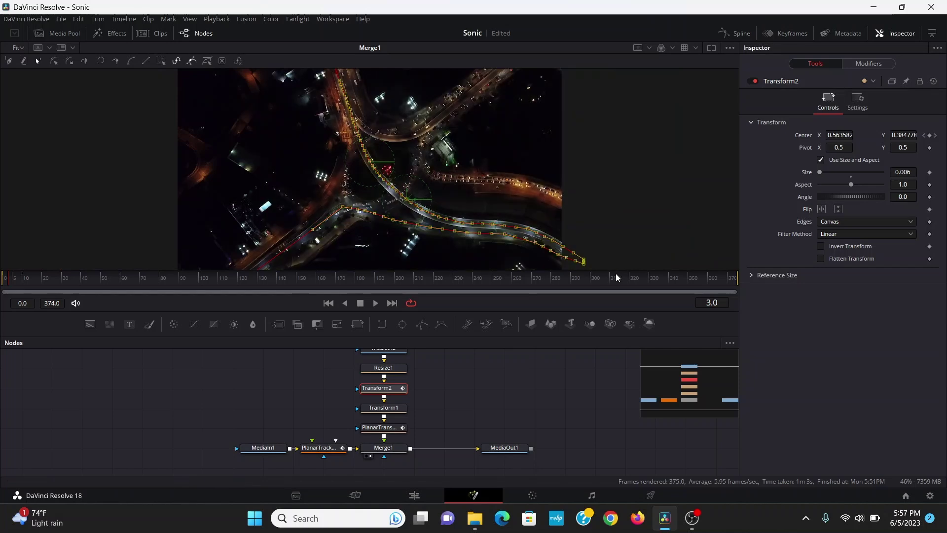
key("shift+s")
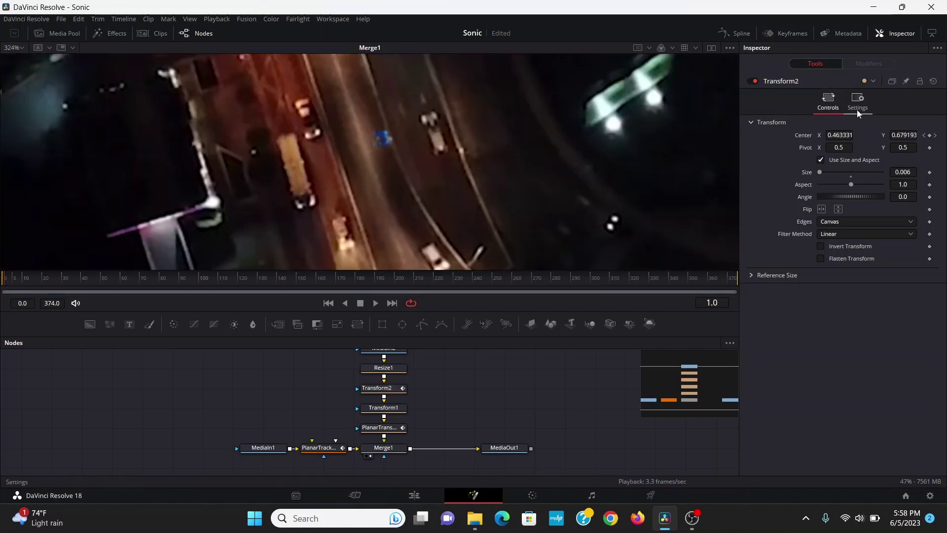
- Enable Motion Blur on Transform2 with Quality 10 and a Shutter Angle of 360
left_click(857, 104)
left_click(821, 227)
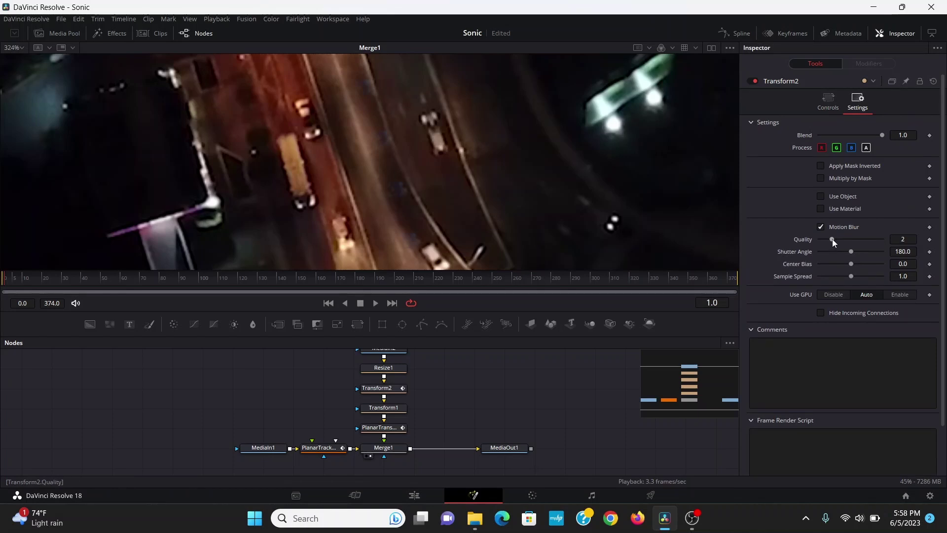
left_click_drag(851, 251, 884, 251)
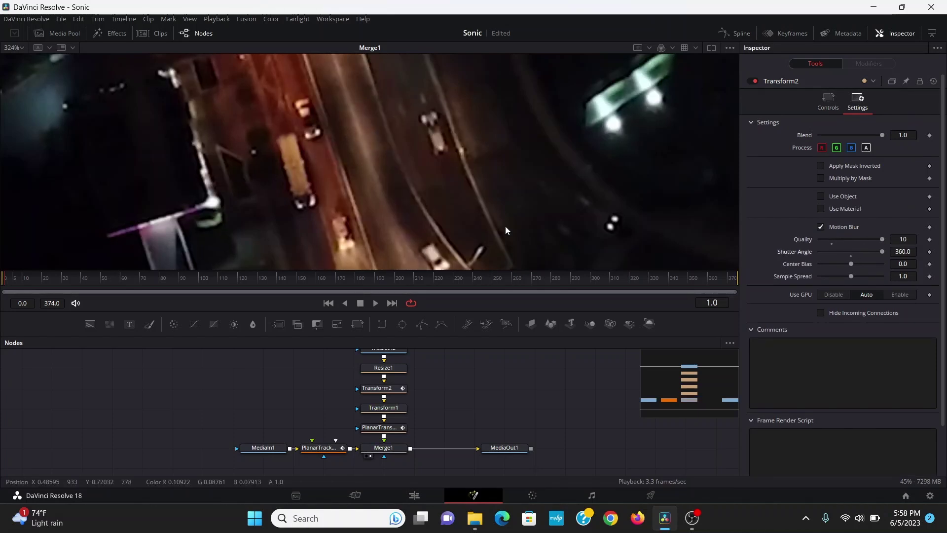
- Insert a Brightness / Contrast node after MediaIn2 and set both its Gain and Saturation to 5.0
scroll(439, 394, "up", 2)
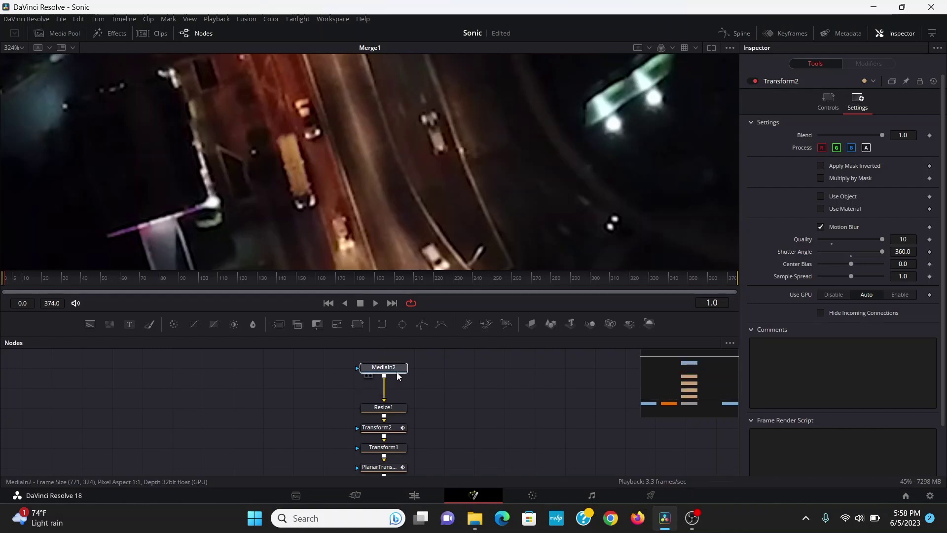
left_click(398, 372)
key("shift+space")
type("xf")
key("BackSpace")
key("BackSpace")
type("bc")
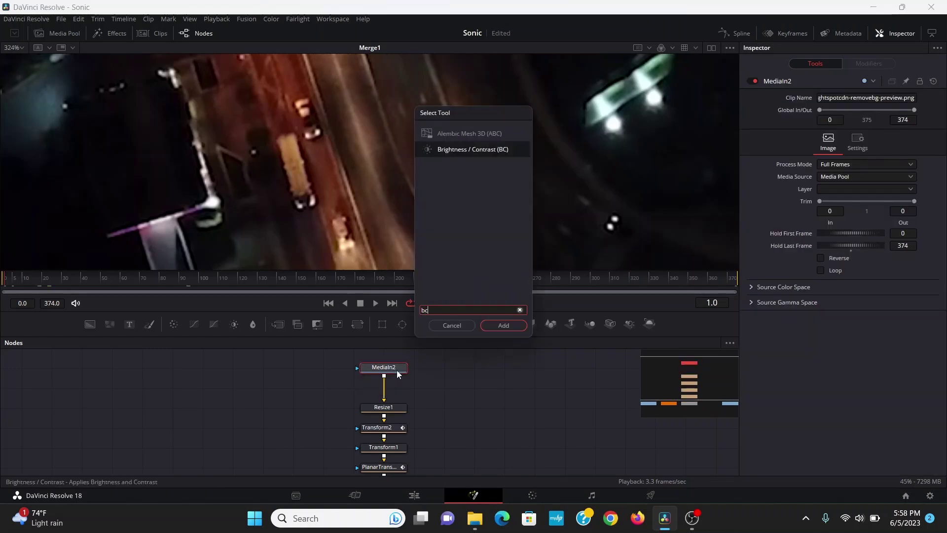
key("Return")
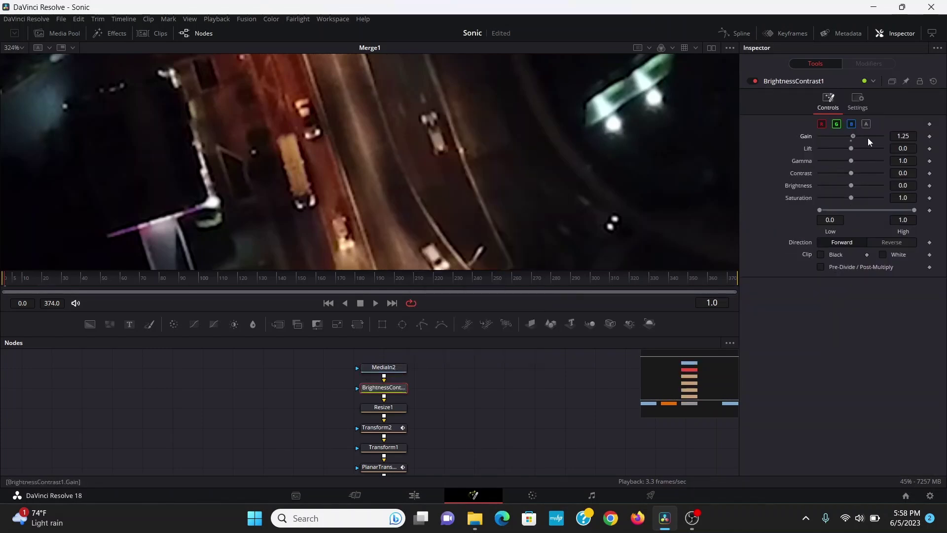
left_click_drag(868, 138, 885, 138)
left_click_drag(851, 197, 885, 197)
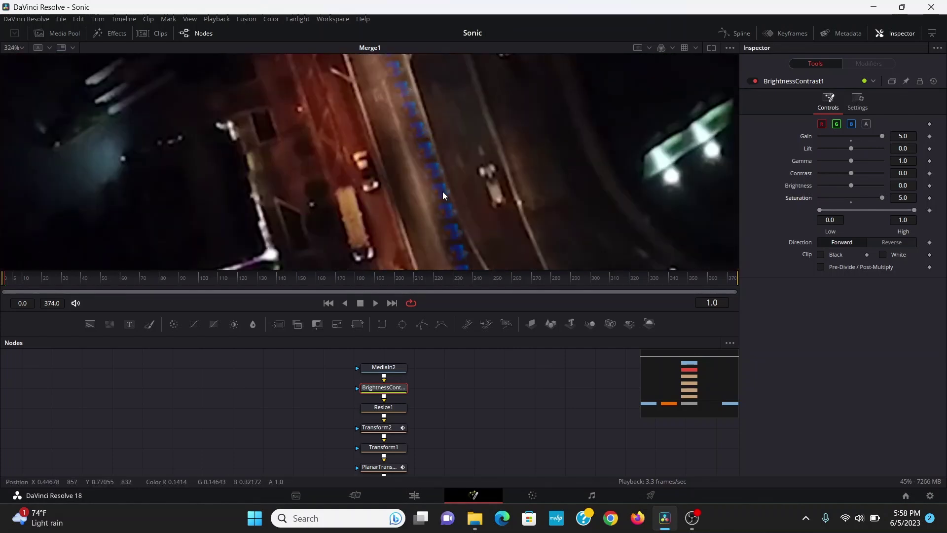
- Retime Transform2's motion by moving its last path displacement keyframe from frame 10 to frame 30
scroll(392, 169, "down", 2)
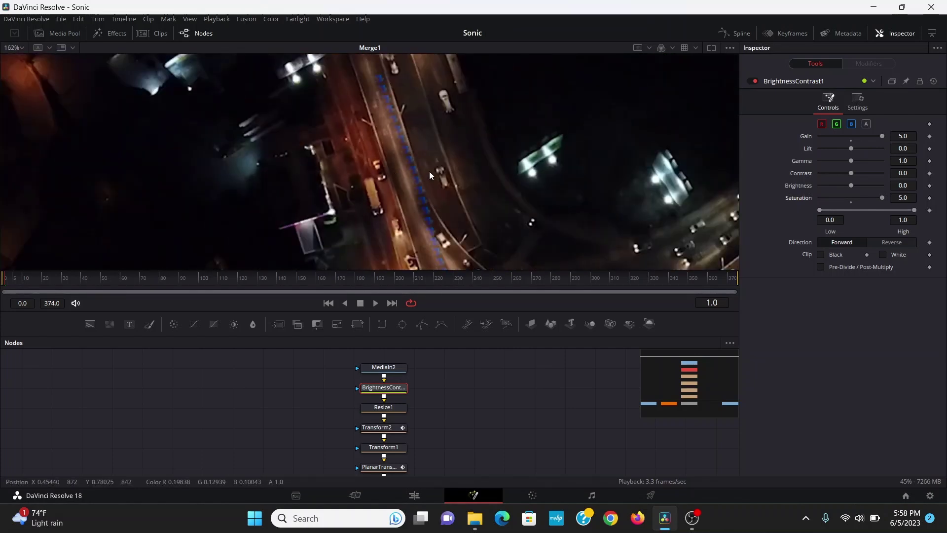
key("shift+z")
left_click(377, 427)
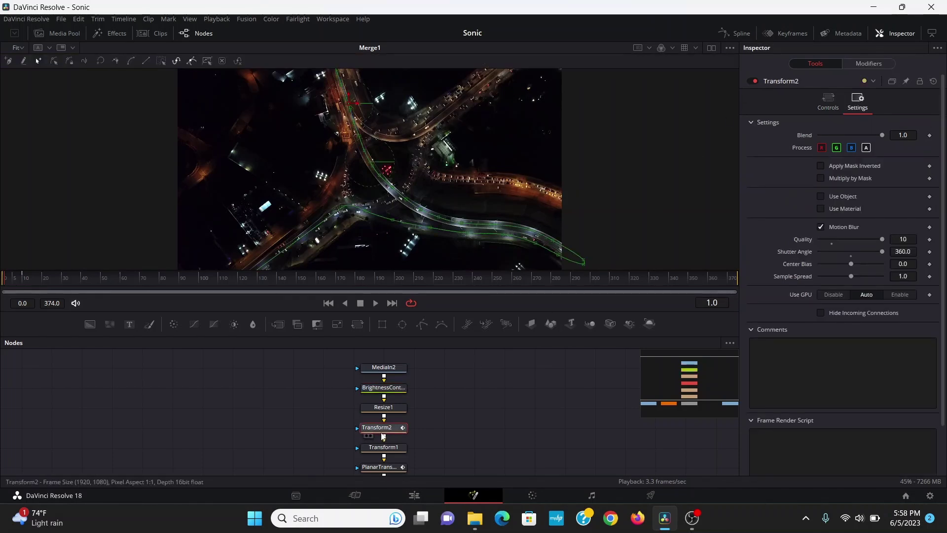
left_click(794, 34)
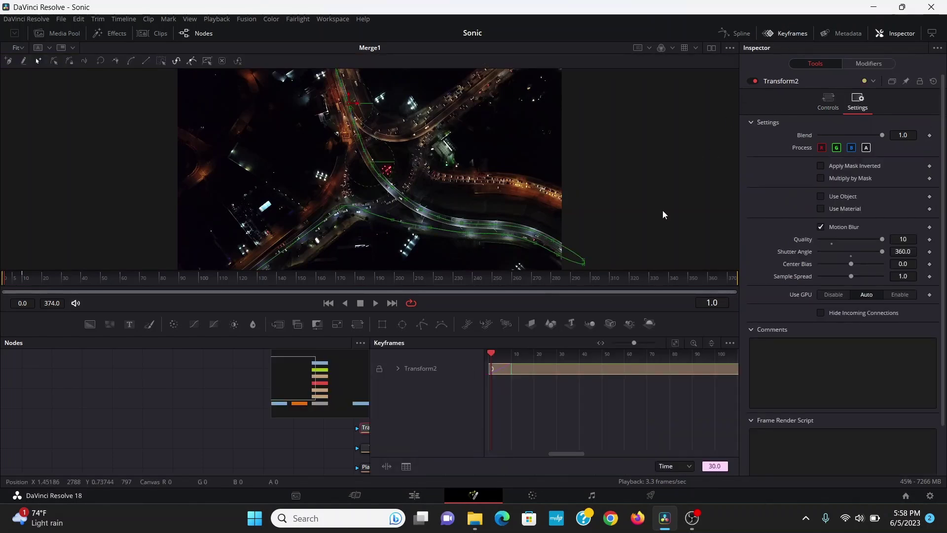
left_click(398, 369)
scroll(512, 391, "up", 5)
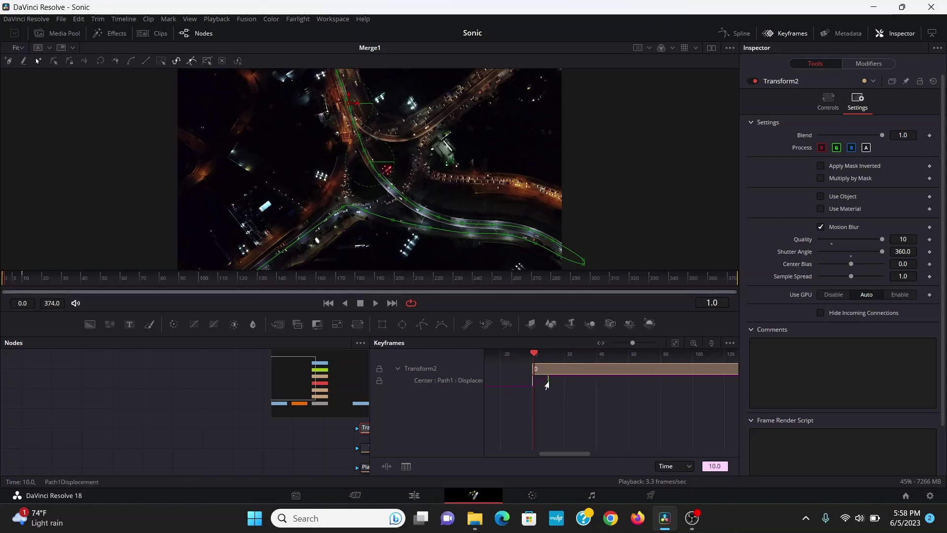
left_click_drag(546, 384, 580, 385)
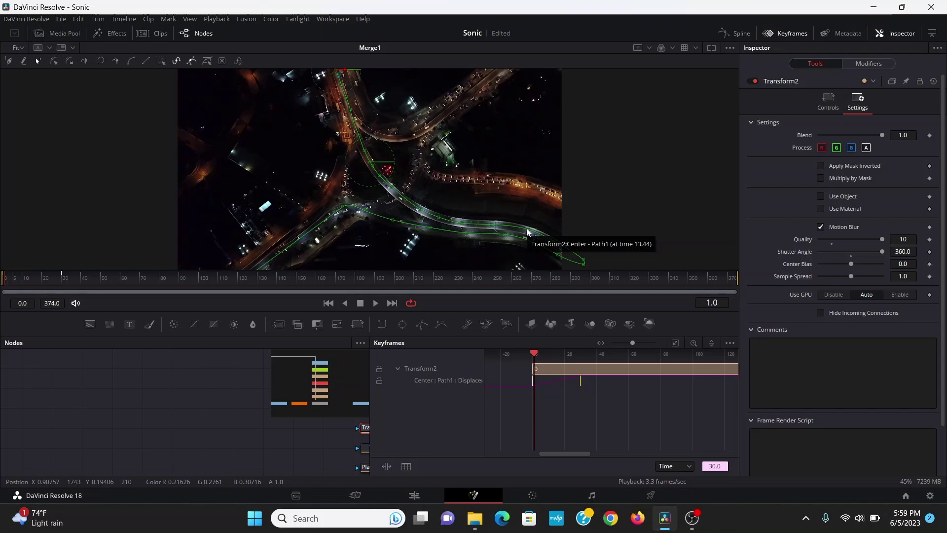
left_click(784, 33)
- Increase Transform2's Motion Blur Quality to 20
scroll(360, 81, "up", 2)
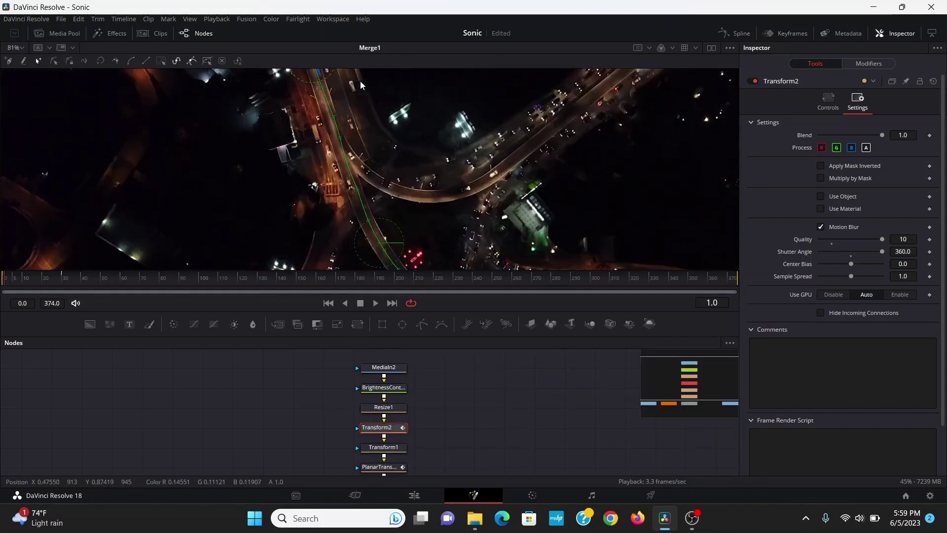
scroll(361, 81, "up", 3)
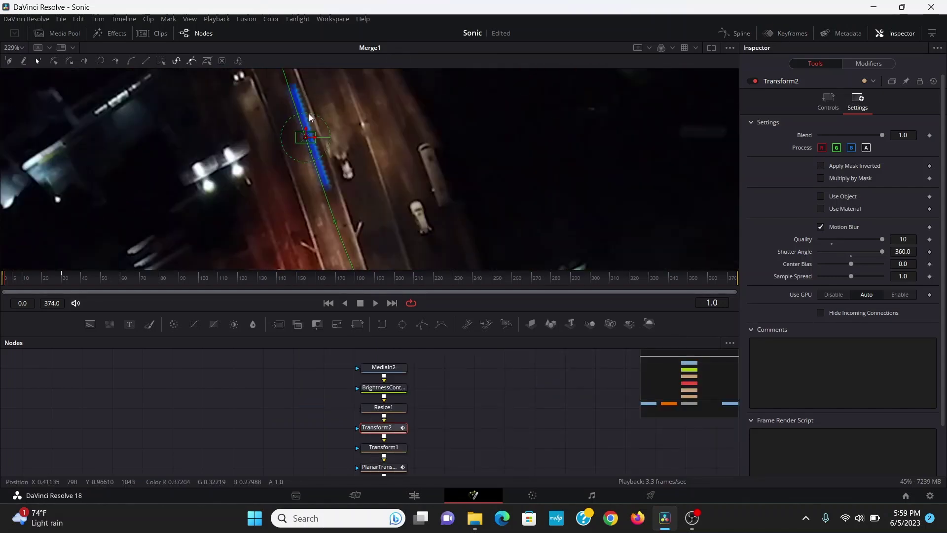
left_click(909, 239)
key("Return")
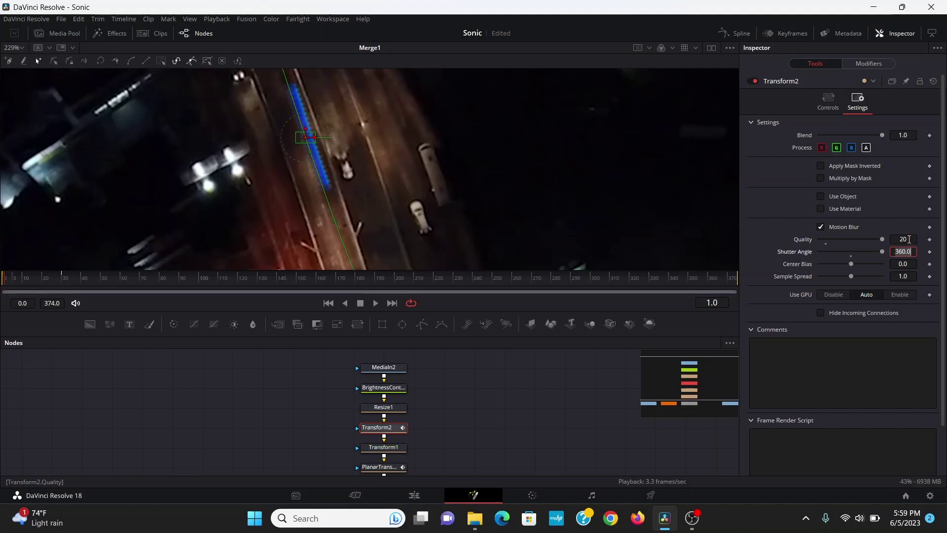
scroll(416, 176, "down", 2)
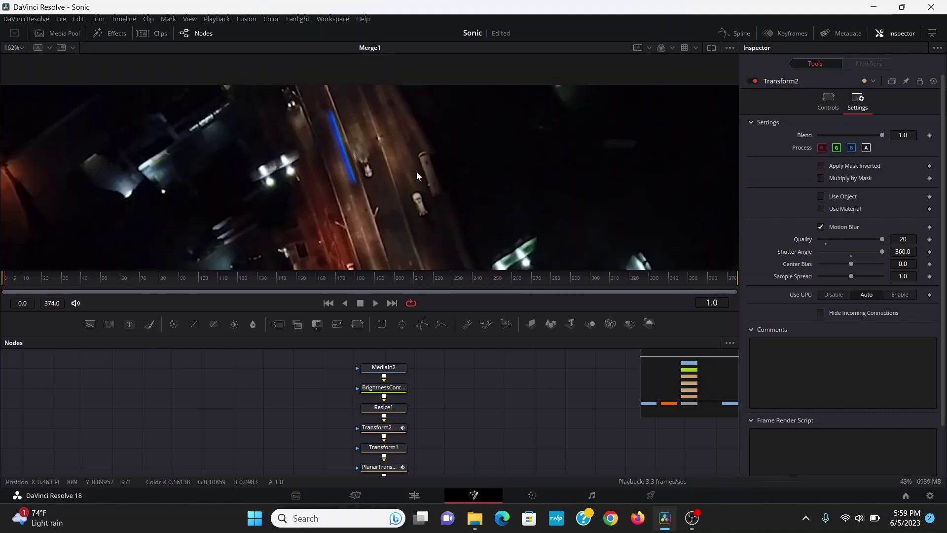
- Insert an Echo node between Transform2 and Transform1
scroll(422, 446, "down", 2)
left_click(393, 389)
key("shift+space")
type("ech")
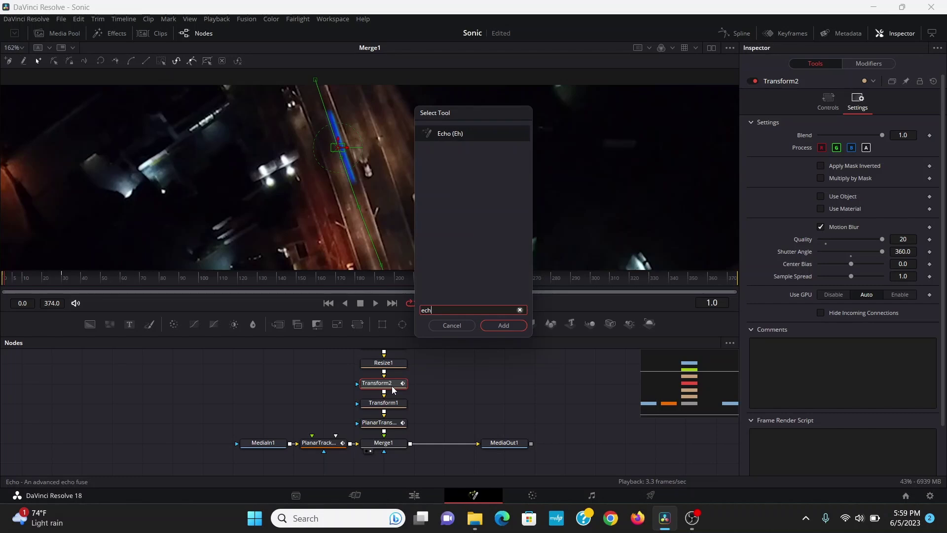
key("Return")
- Set Echo1 to 15 Echo Frames, 2 Sub-frames and 0.1 Echo Gain, with the Screen apply mode
left_click(897, 143)
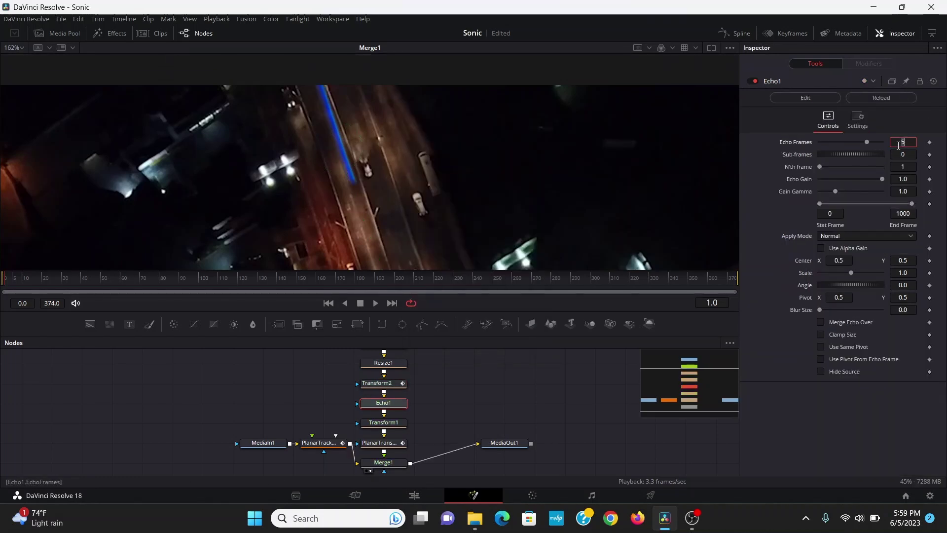
type("15")
key("Tab")
key("Tab")
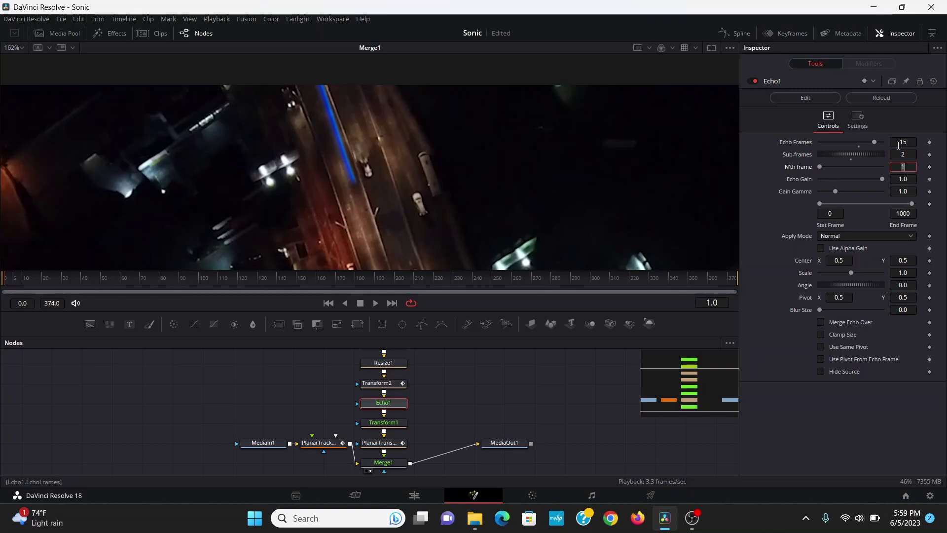
double_click(908, 179)
key("Tab")
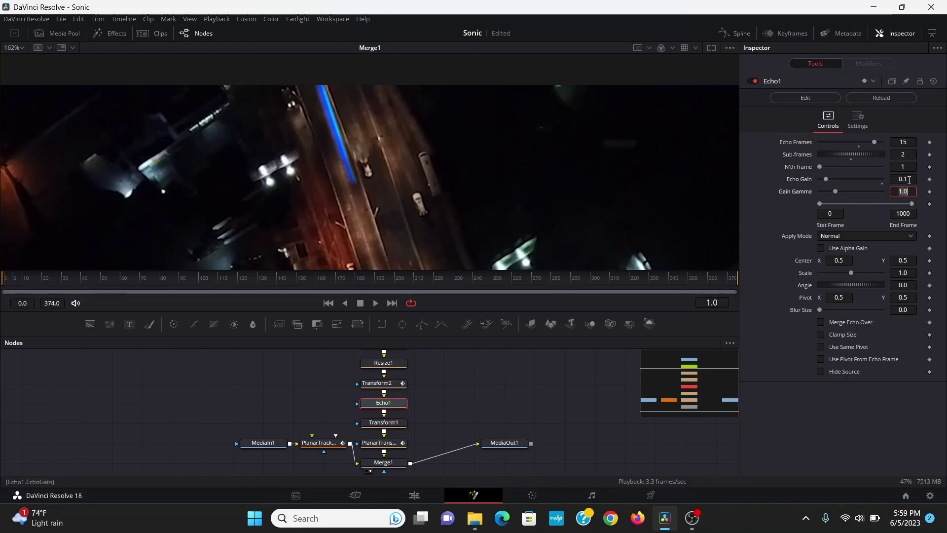
left_click(856, 237)
left_click(842, 259)
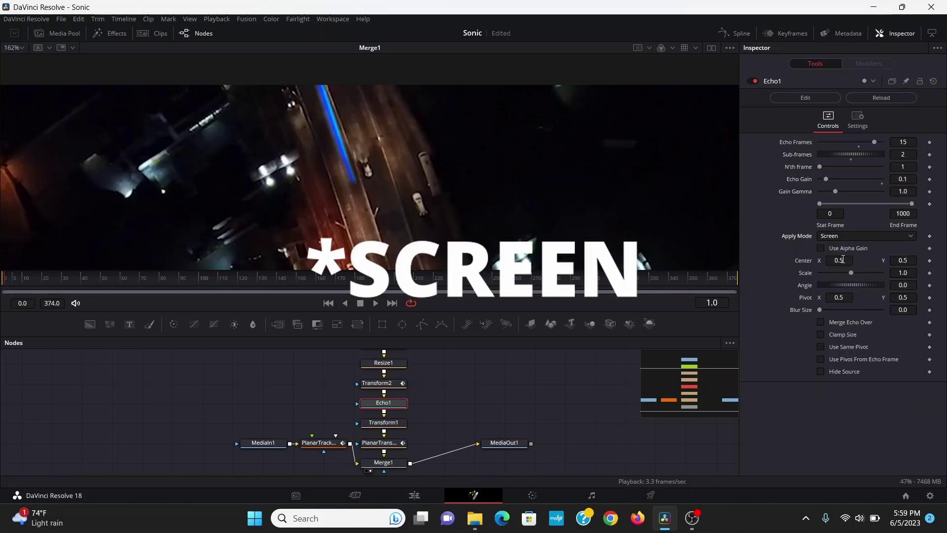
- Open the Apply Mode options of Merge1
left_click(396, 463)
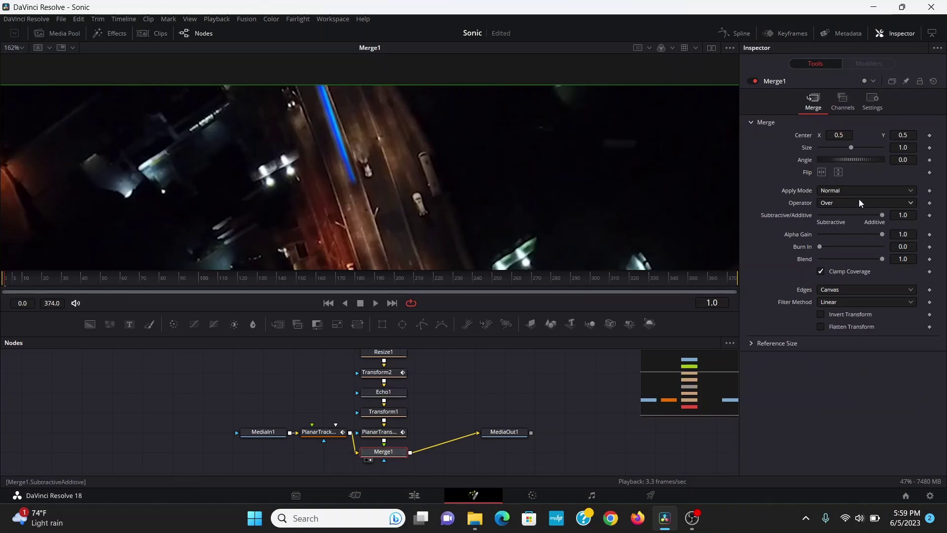
left_click(859, 190)
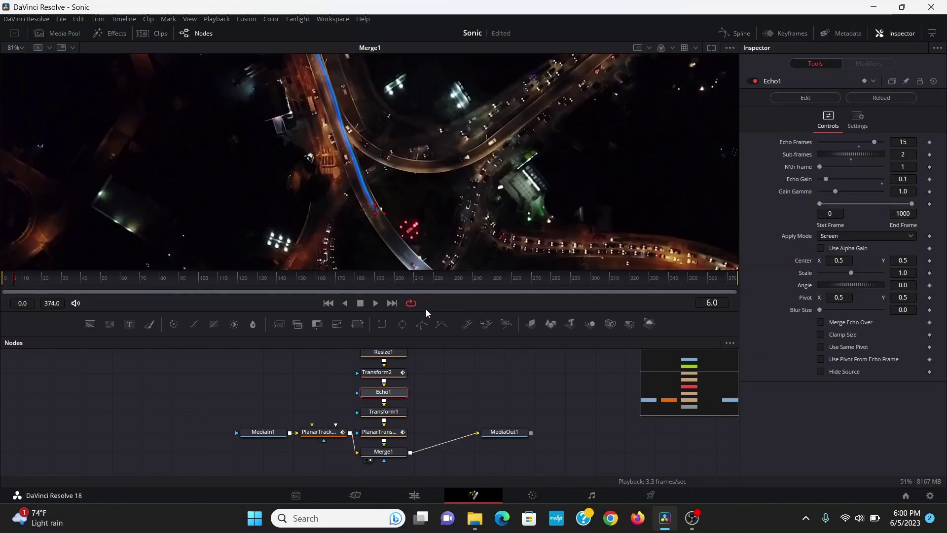
- Insert an XGlow node after Echo1 and raise its upper Threshold to 1.492
key("shift+space")
type("ech")
key("BackSpace")
key("BackSpace")
key("BackSpace")
type("xg")
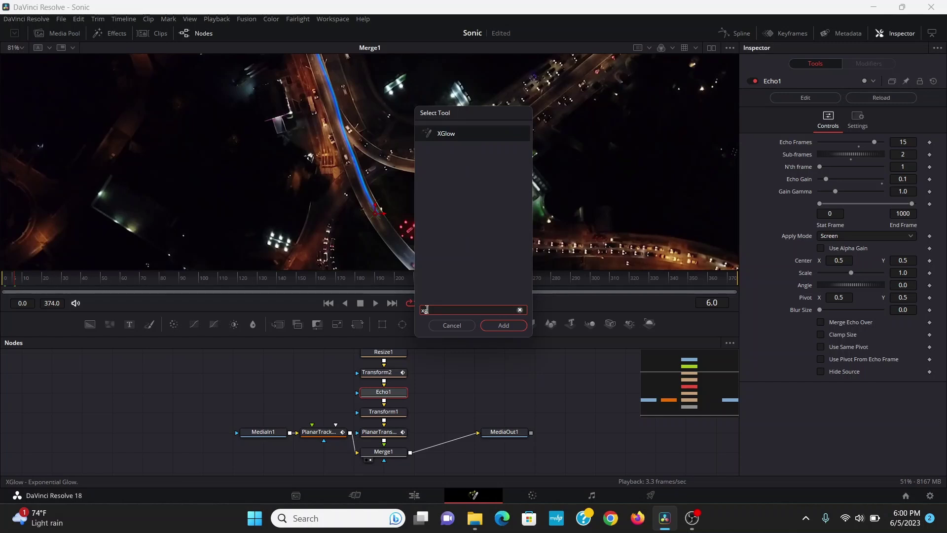
key("Return")
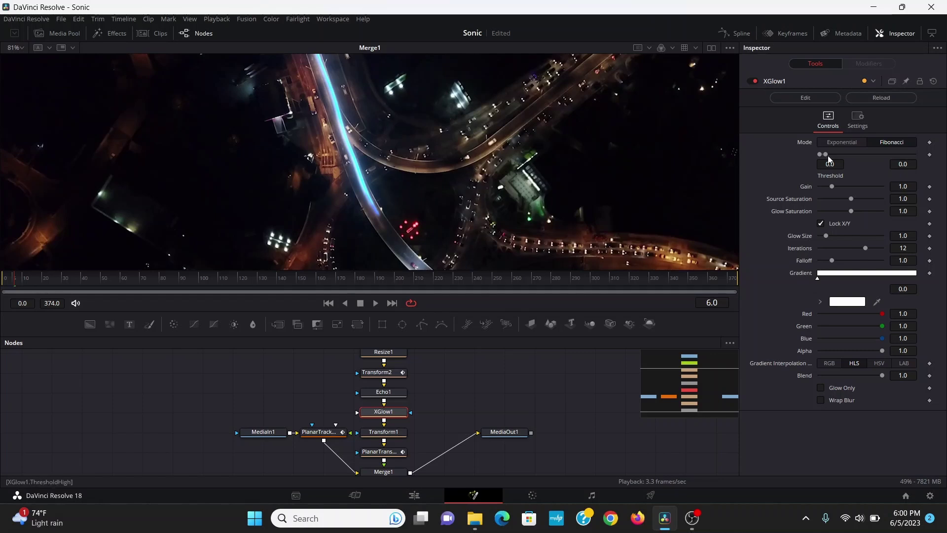
left_click_drag(827, 154, 915, 155)
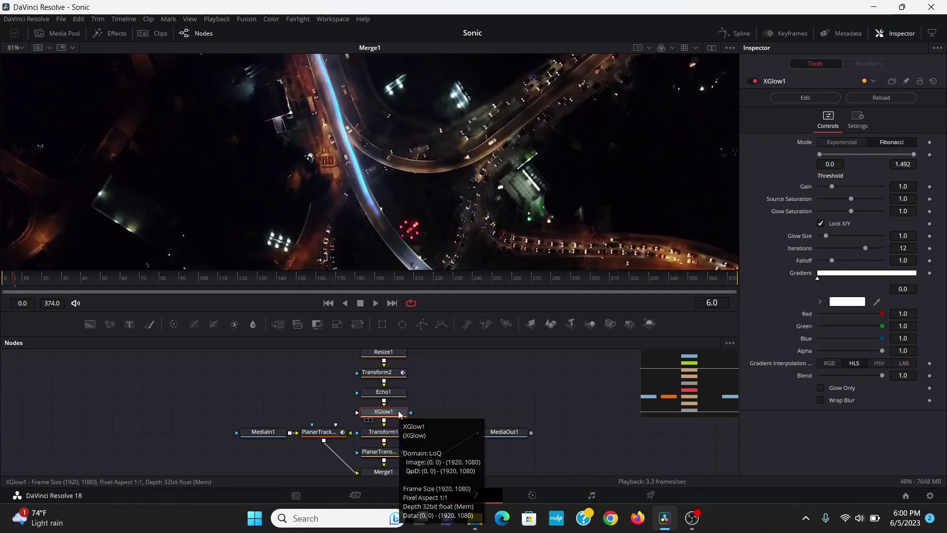
- Insert a Tintensity node after XGlow1 with Post-Saturation 1.449, Hue 0.024, Post-Gain 1.51 and Clip White enabled
key("shift+space")
type("tint")
key("Return")
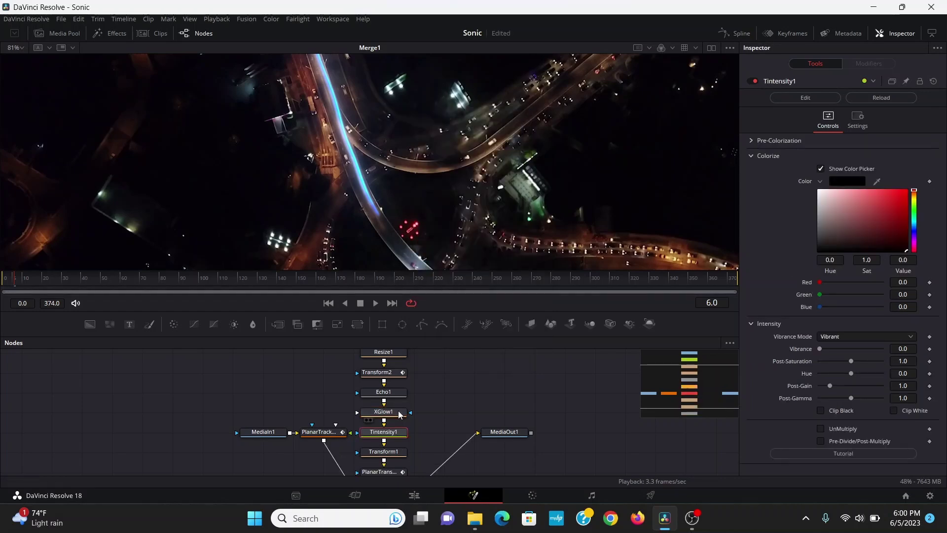
left_click_drag(869, 361, 874, 361)
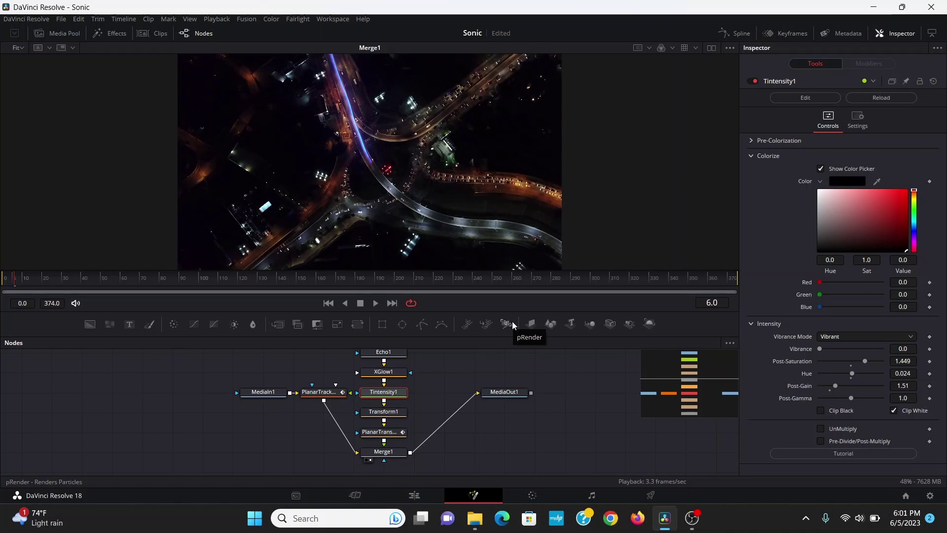
- Insert a Time Speed node after Tintensity1 and set its Speed to 3.0
key("shift+space")
type("ts")
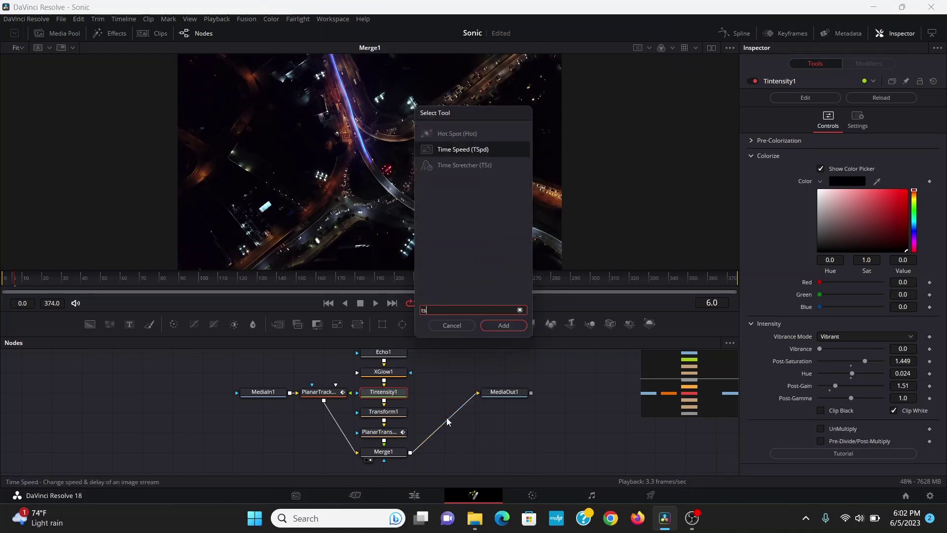
key("Return")
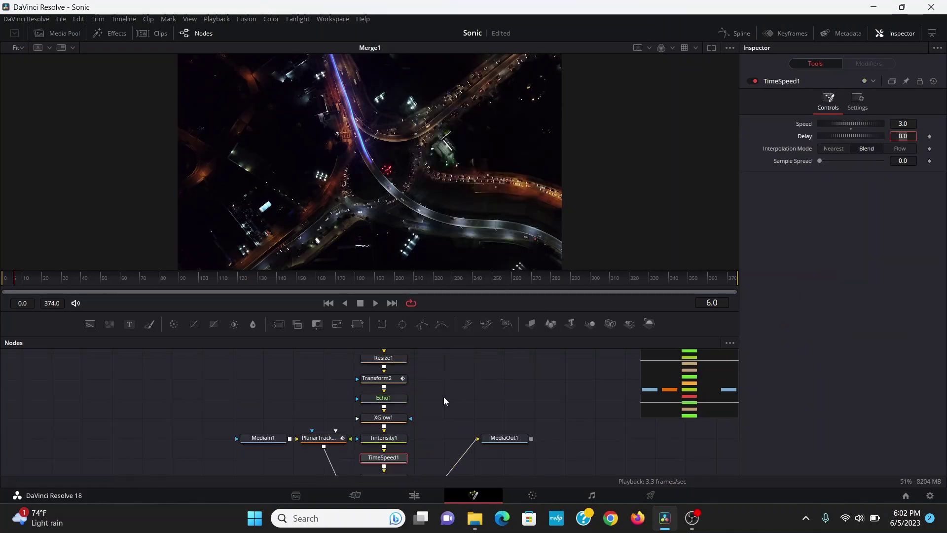
- Select the MediaIn2 node at the start of the Sonic branch
scroll(443, 400, "up", 2)
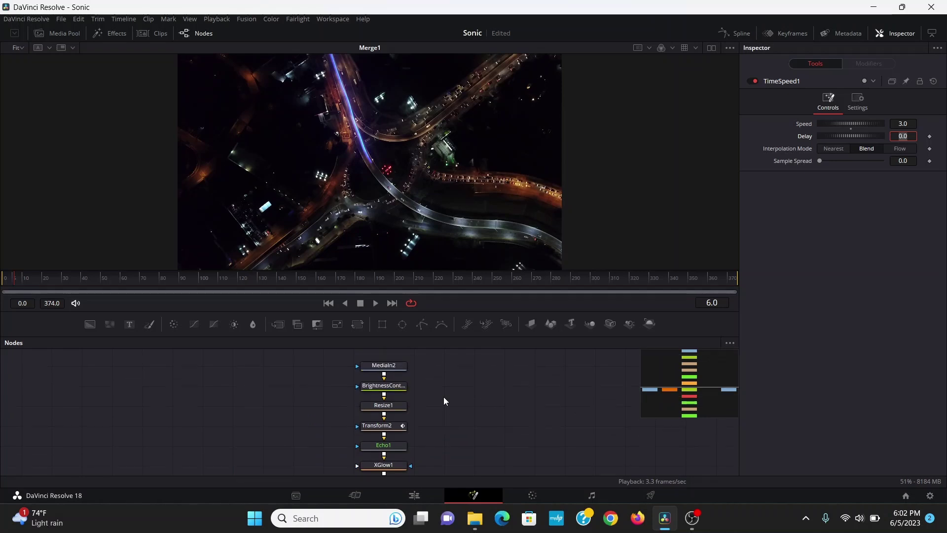
scroll(443, 396, "up", 1)
left_click(400, 384)
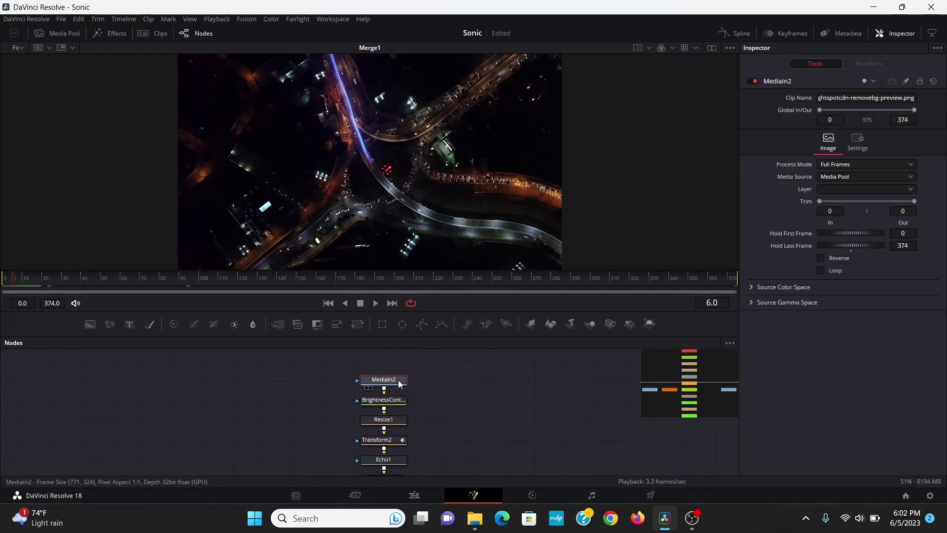